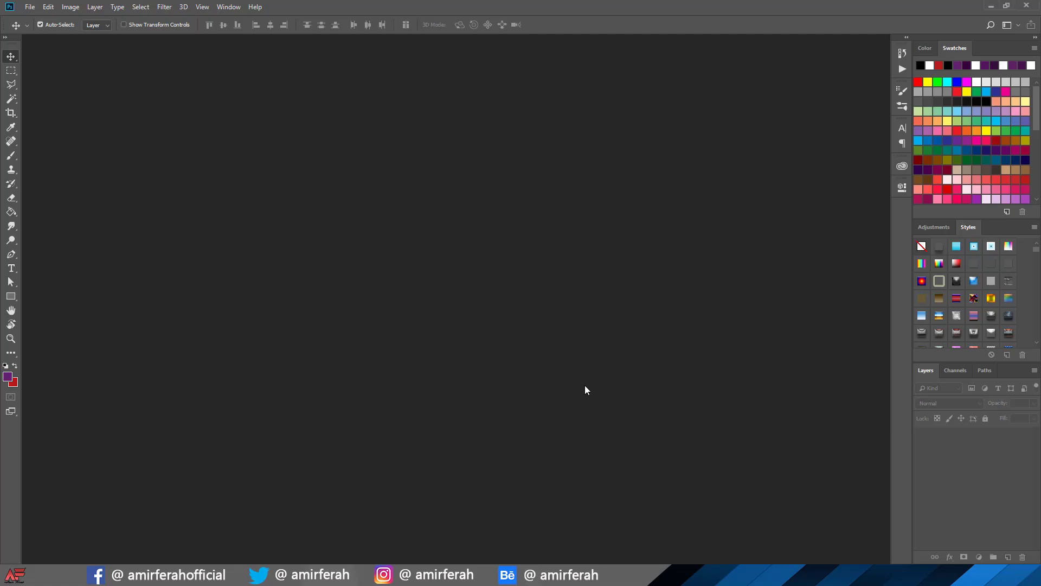
Switch the workspace from Essentials to Photography.
{"action": "left_click", "coordinate": [1018, 27]}
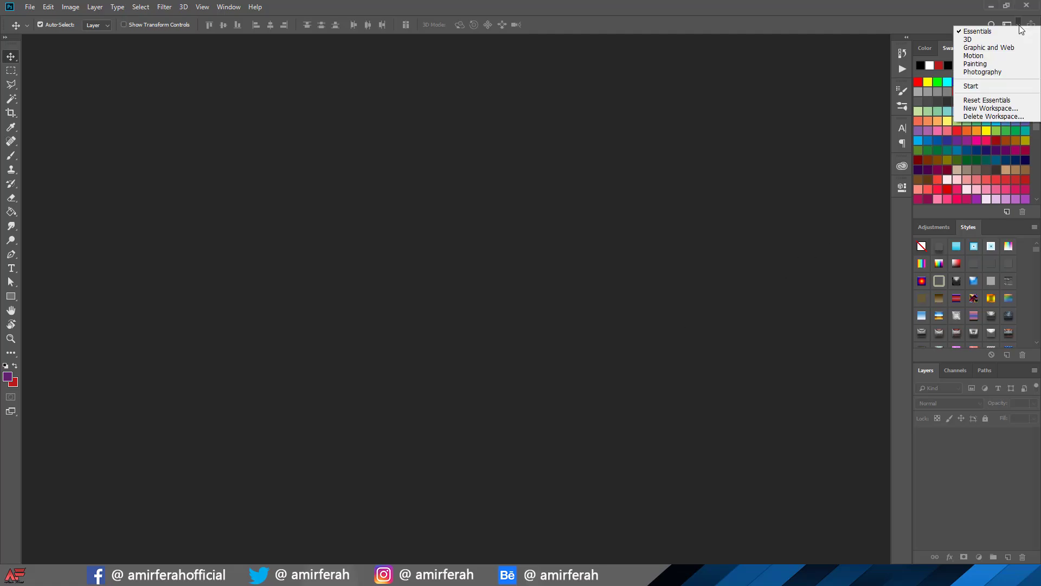
{"action": "left_click", "coordinate": [982, 71]}
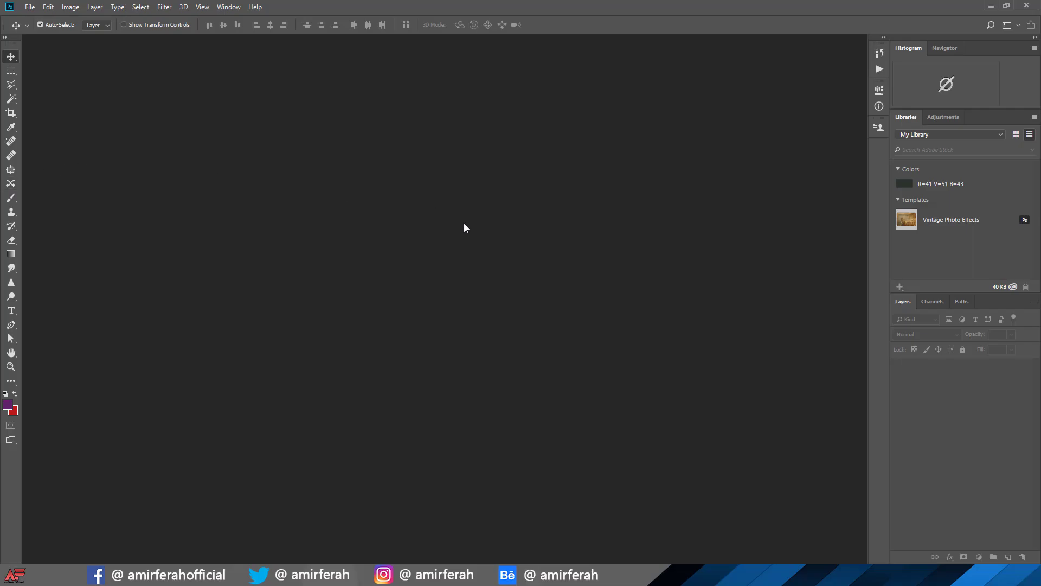
Open mark-adriane-540727-unsplash.jpg and zoom in on the ground around the shoe.
{"action": "left_click", "coordinate": [29, 6]}
{"action": "left_click", "coordinate": [49, 25]}
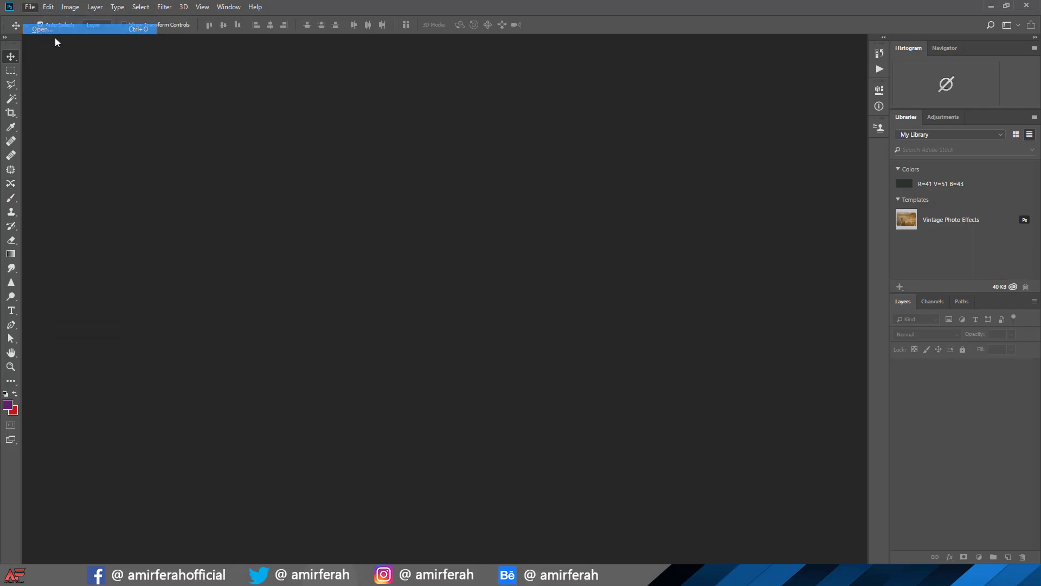
{"action": "double_click", "coordinate": [251, 144]}
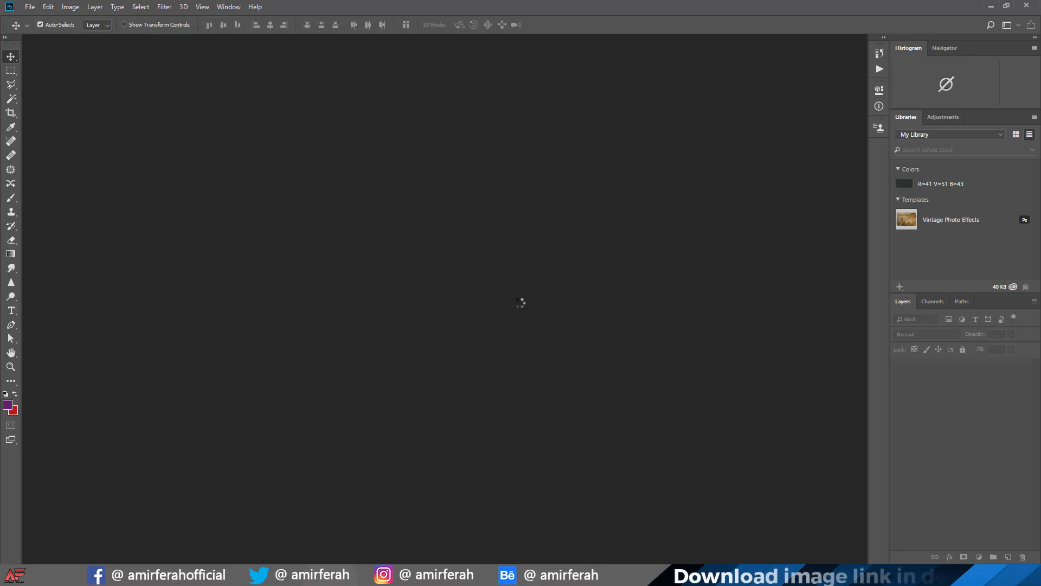
{"action": "scroll", "coordinate": [573, 401], "scroll_direction": "up", "scroll_amount": 2}
{"action": "scroll", "coordinate": [577, 420], "scroll_direction": "up", "scroll_amount": 2}
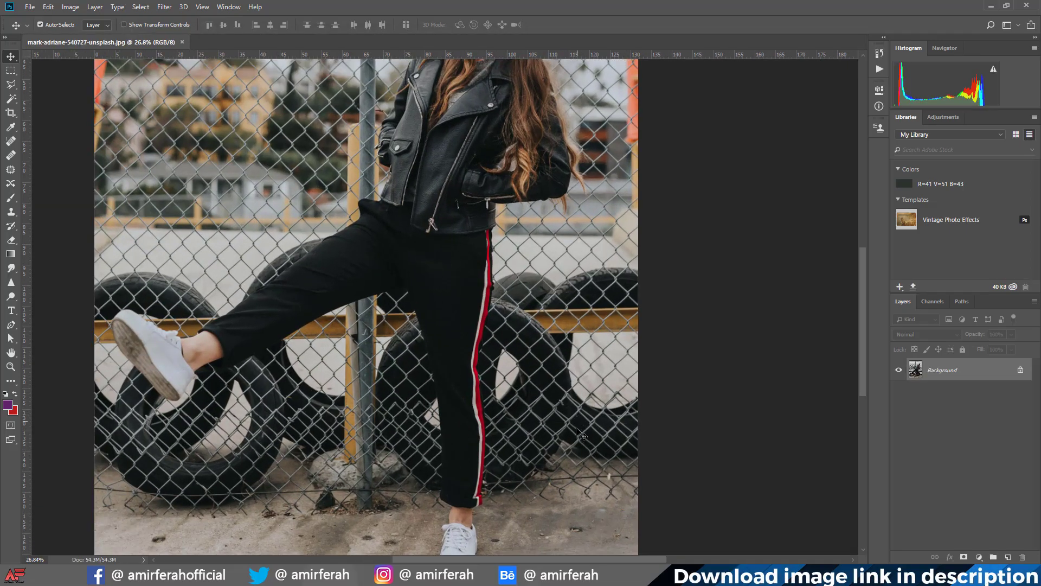
{"action": "scroll", "coordinate": [575, 445], "scroll_direction": "down", "scroll_amount": 2}
{"action": "scroll", "coordinate": [542, 423], "scroll_direction": "down", "scroll_amount": 2}
{"action": "scroll", "coordinate": [515, 415], "scroll_direction": "up", "scroll_amount": 2}
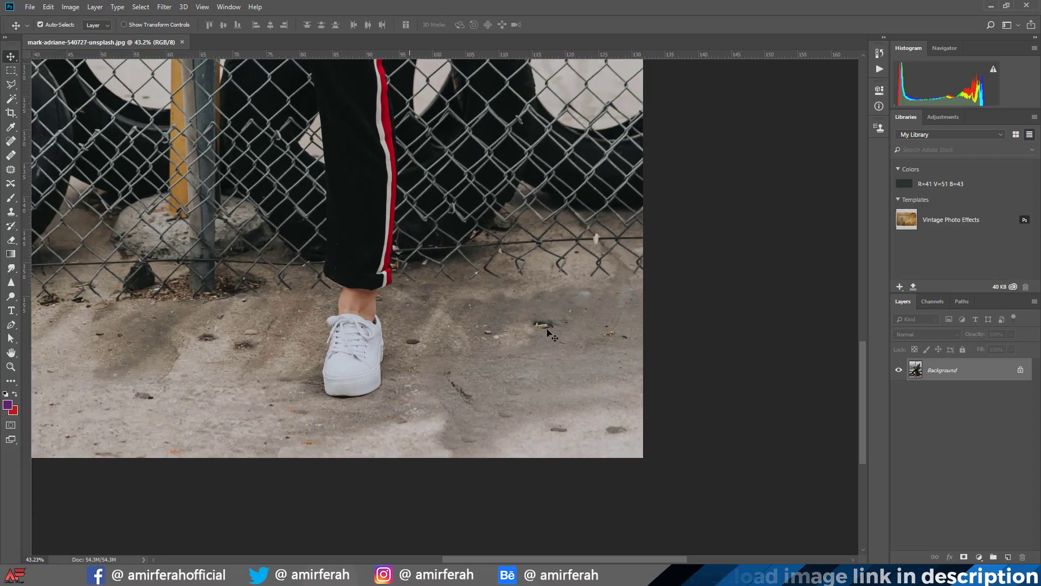
{"action": "scroll", "coordinate": [510, 413], "scroll_direction": "up", "scroll_amount": 2}
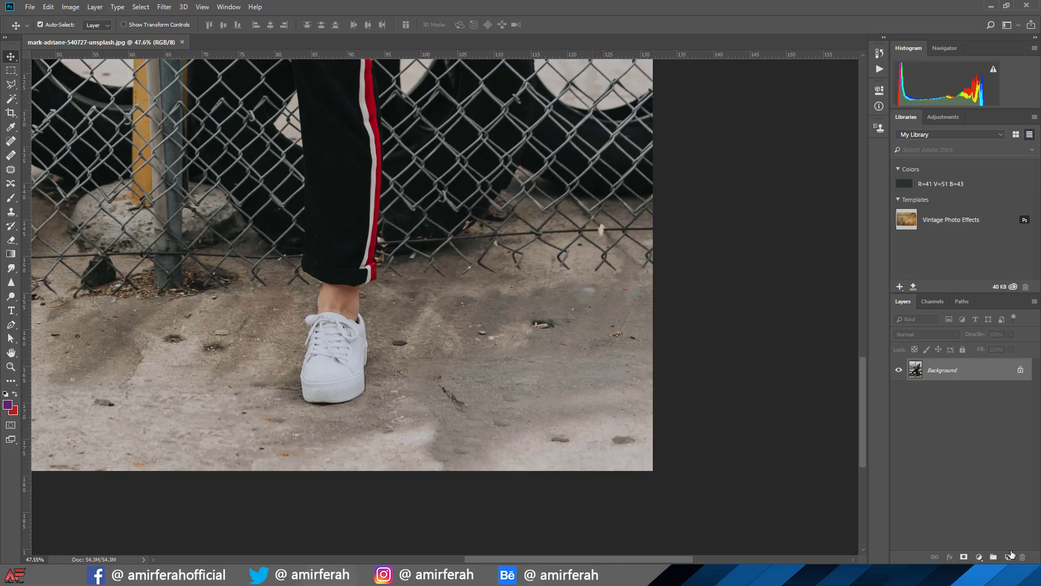
Add an empty Layer 1 above Background and size the Spot Healing Brush.
{"action": "left_click", "coordinate": [1010, 556]}
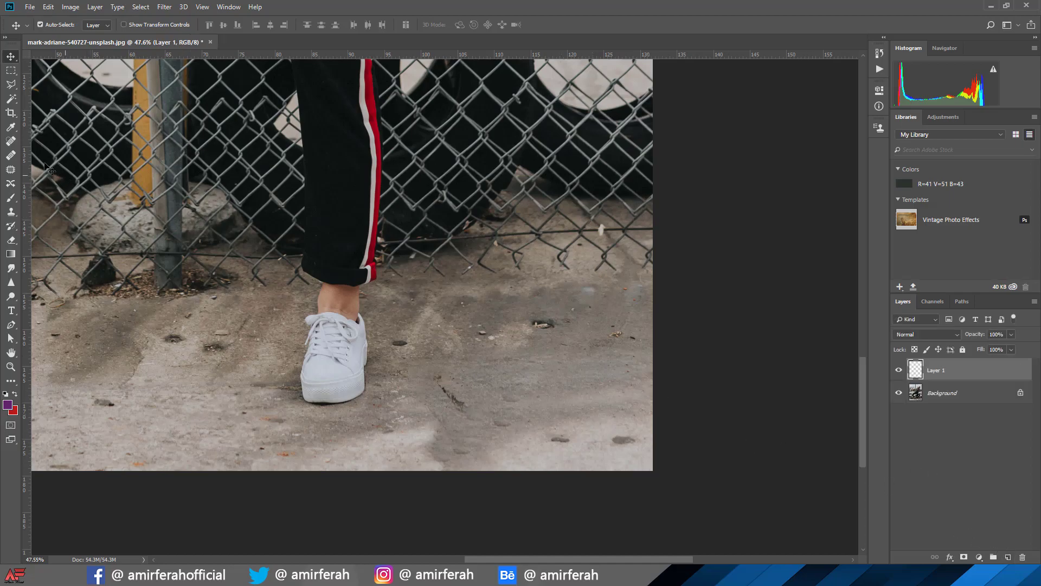
{"action": "left_click", "coordinate": [11, 142]}
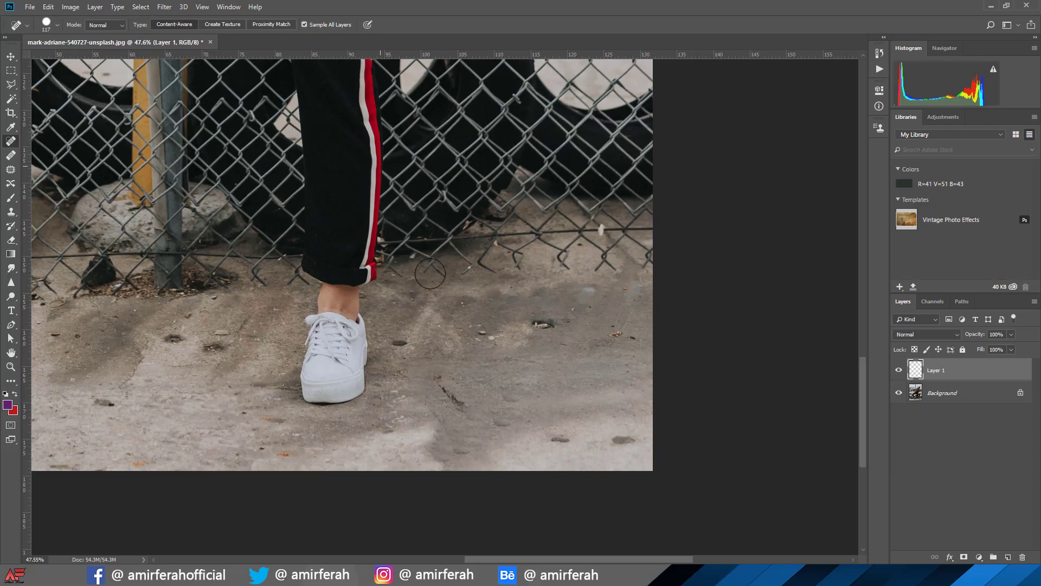
{"action": "scroll", "coordinate": [527, 383], "scroll_direction": "up", "scroll_amount": 1}
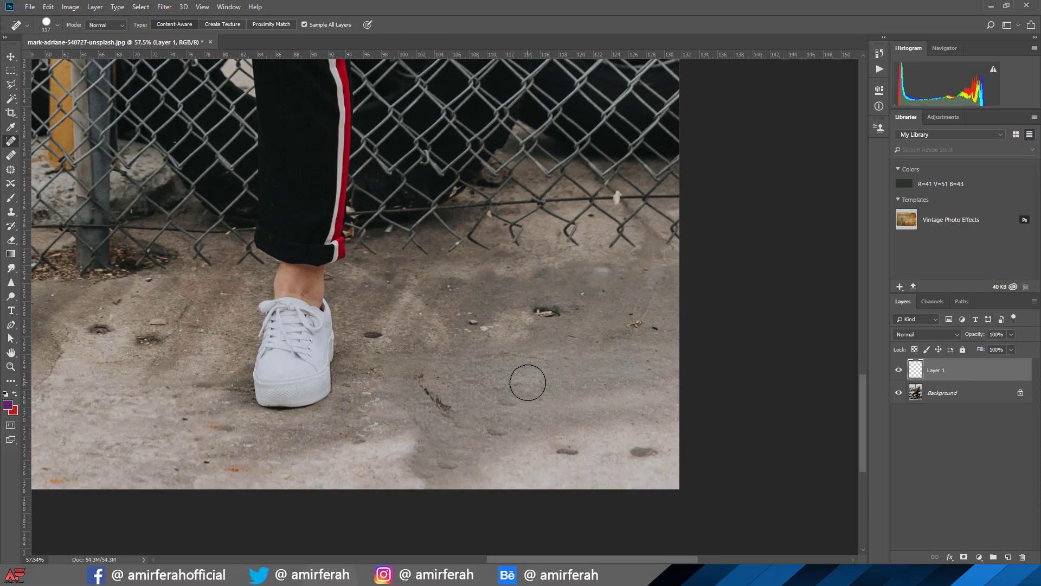
{"action": "right_click", "coordinate": [618, 436], "text": "alt"}
Heal the dark pebbles and spots on the concrete right of the shoe and near the fence.
{"action": "left_click", "coordinate": [644, 451]}
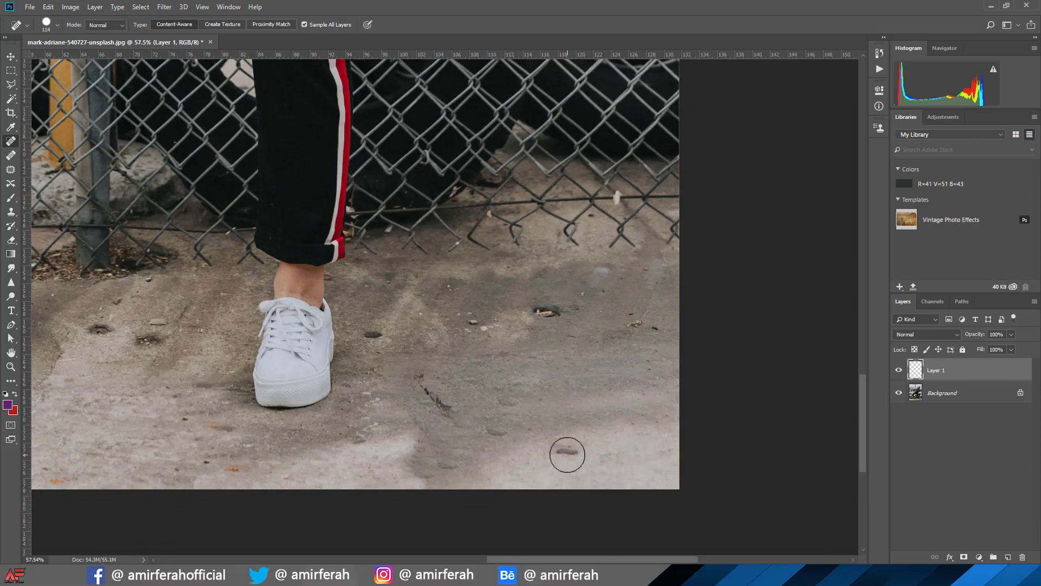
{"action": "left_click", "coordinate": [565, 449]}
{"action": "left_click", "coordinate": [495, 432]}
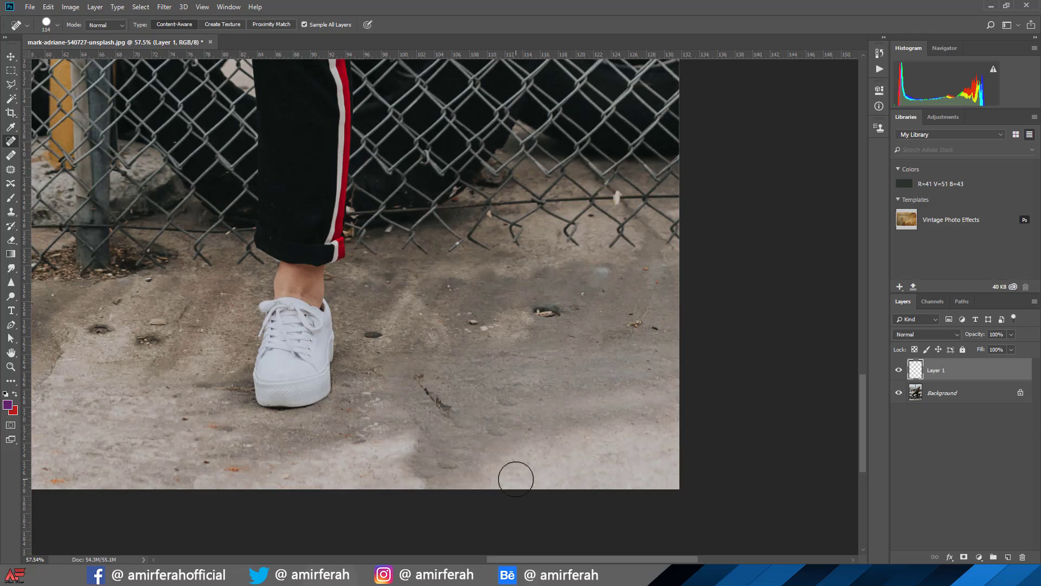
{"action": "left_click", "coordinate": [493, 426]}
{"action": "left_click", "coordinate": [486, 438]}
{"action": "left_click", "coordinate": [522, 427]}
{"action": "left_click", "coordinate": [543, 310]}
{"action": "left_click", "coordinate": [573, 307]}
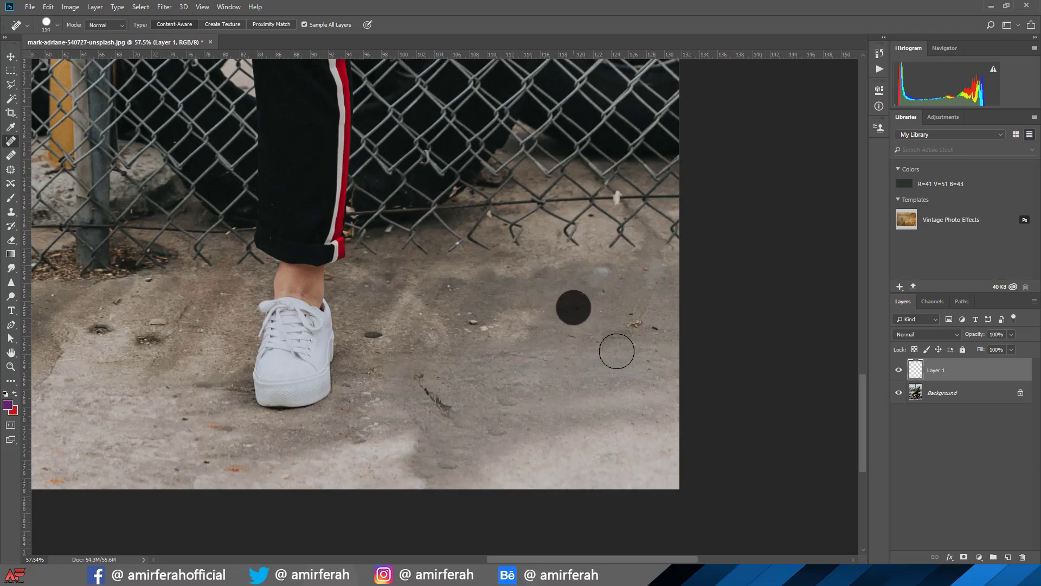
Zoom in and heal three dark specks on the ground.
{"action": "scroll", "coordinate": [655, 334], "scroll_direction": "up", "scroll_amount": 2}
{"action": "scroll", "coordinate": [600, 372], "scroll_direction": "up", "scroll_amount": 2}
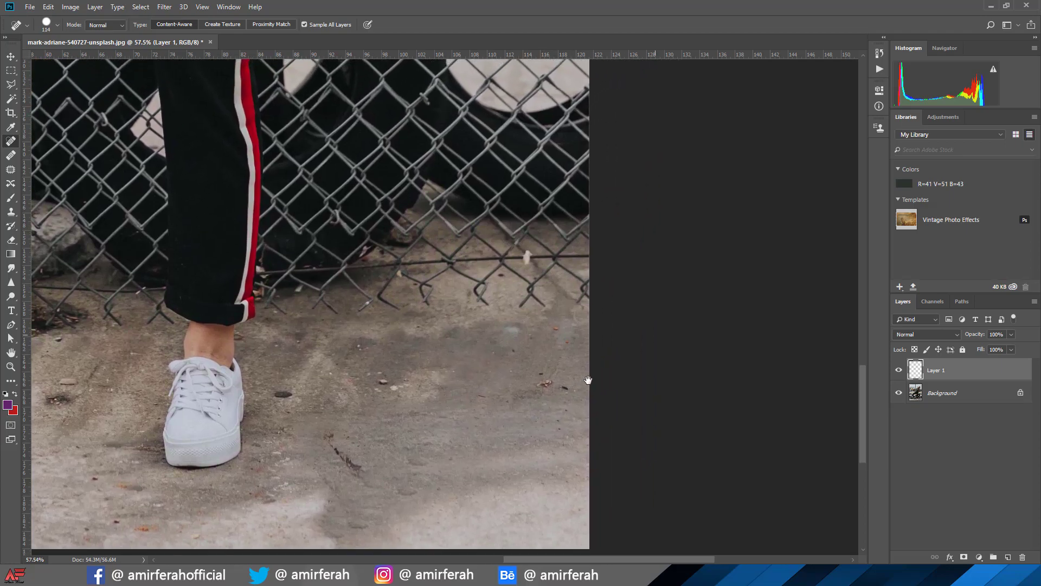
{"action": "scroll", "coordinate": [588, 377], "scroll_direction": "up", "scroll_amount": 1}
{"action": "scroll", "coordinate": [532, 395], "scroll_direction": "up", "scroll_amount": 1}
{"action": "left_click", "coordinate": [548, 393]}
{"action": "left_click", "coordinate": [569, 448]}
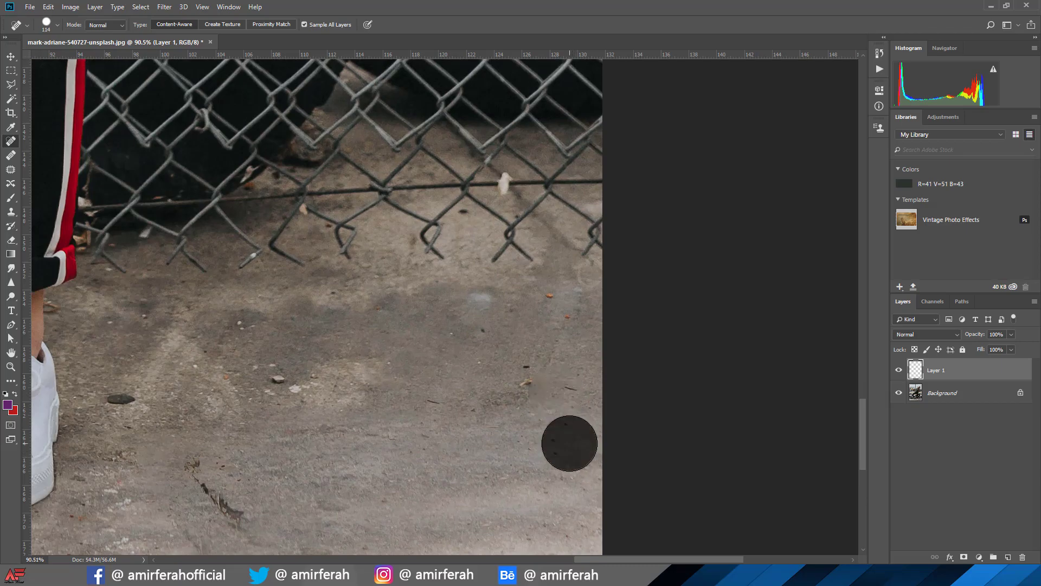
{"action": "left_click", "coordinate": [528, 375]}
Remove the light bluish patches and orange specks, and shrink the brush to 16 px.
{"action": "left_click", "coordinate": [553, 296]}
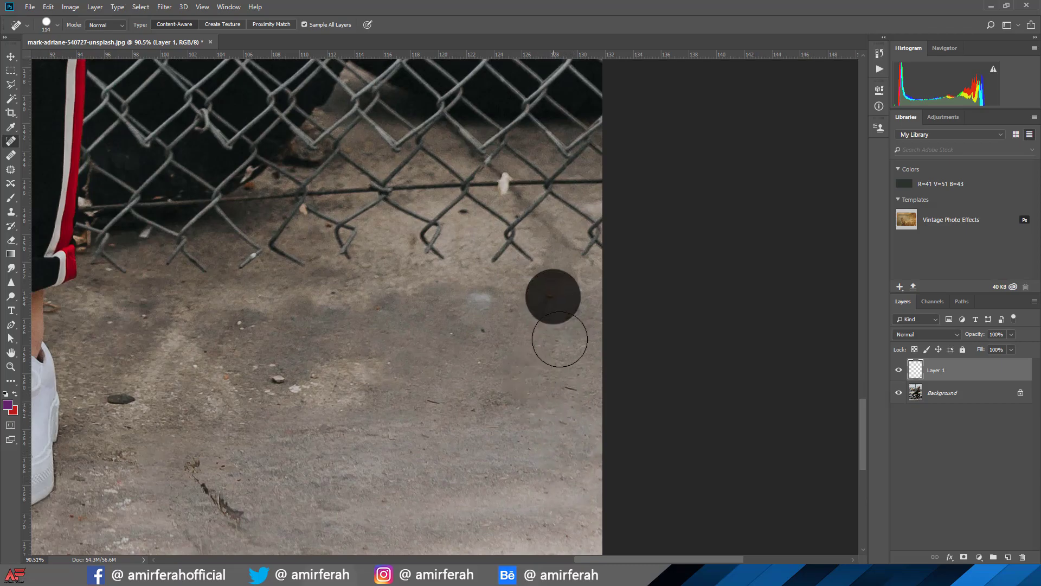
{"action": "left_click", "coordinate": [477, 299]}
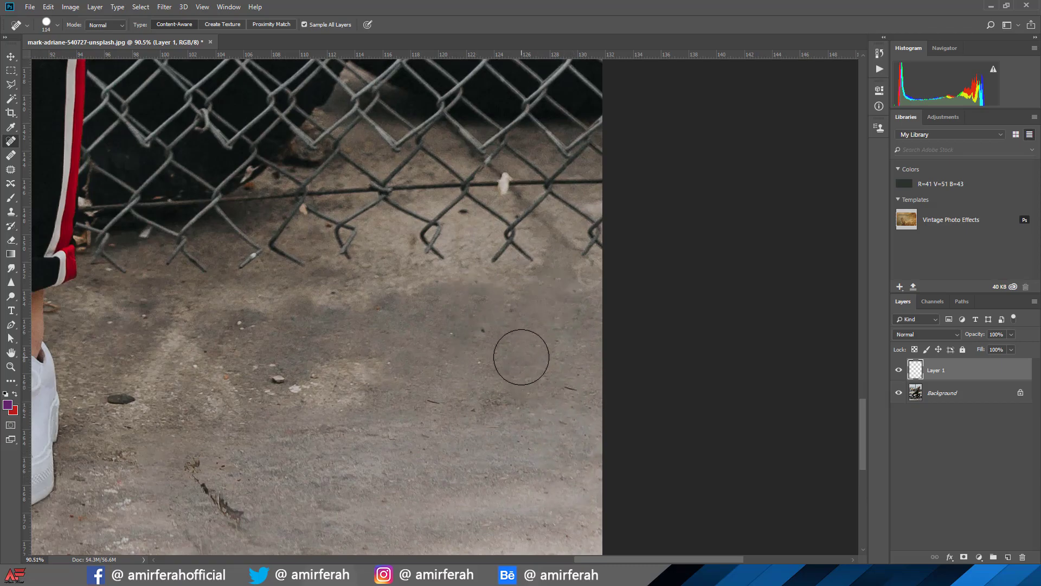
{"action": "left_click_drag", "start_coordinate": [528, 355], "coordinate": [501, 361]}
{"action": "left_click_drag", "start_coordinate": [535, 488], "coordinate": [541, 367]}
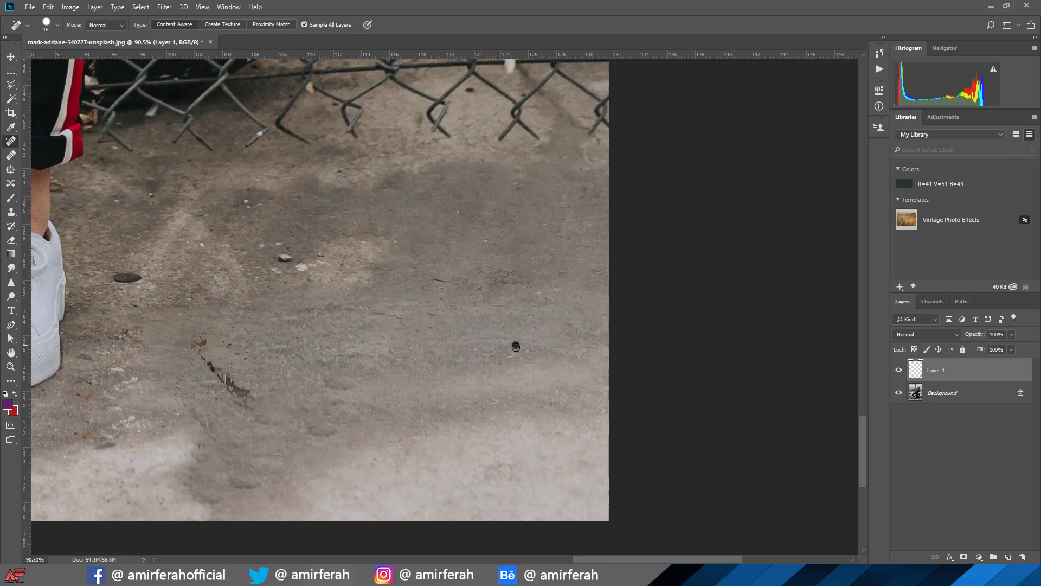
Paint away the small dark twig mark on the concrete.
{"action": "scroll", "coordinate": [506, 382], "scroll_direction": "up", "scroll_amount": 3}
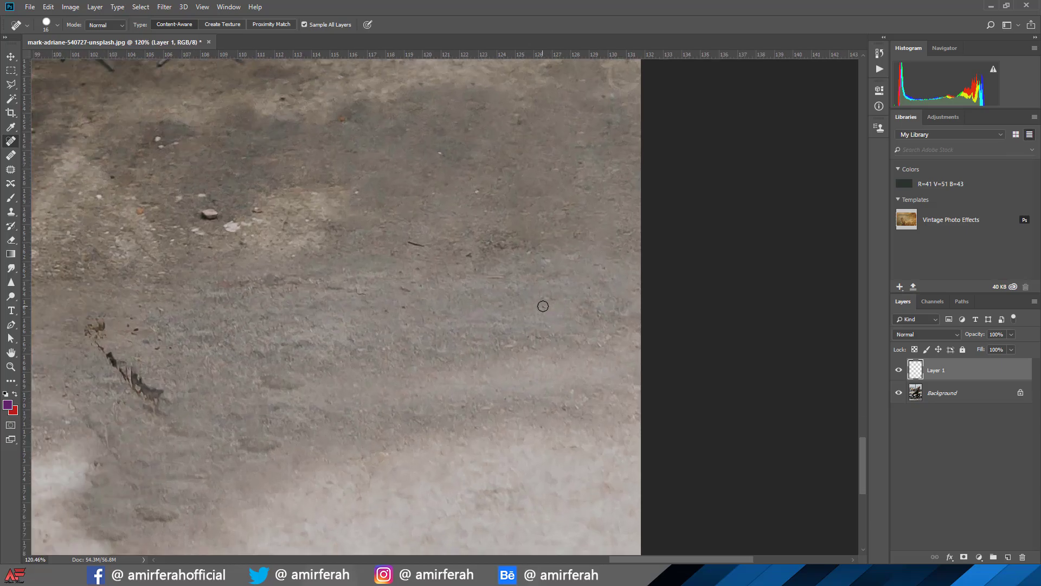
{"action": "left_click_drag", "start_coordinate": [449, 254], "coordinate": [405, 242]}
{"action": "mouse_move", "coordinate": [407, 299]}
{"action": "left_mouse_down"}
{"action": "mouse_move", "coordinate": [403, 313]}
{"action": "mouse_move", "coordinate": [388, 312]}
{"action": "left_mouse_up"}
Heal the pebbles and white specks near the shoe, with the brush resized to 58 px.
{"action": "scroll", "coordinate": [348, 379], "scroll_direction": "down", "scroll_amount": 2}
{"action": "scroll", "coordinate": [380, 382], "scroll_direction": "down", "scroll_amount": 2}
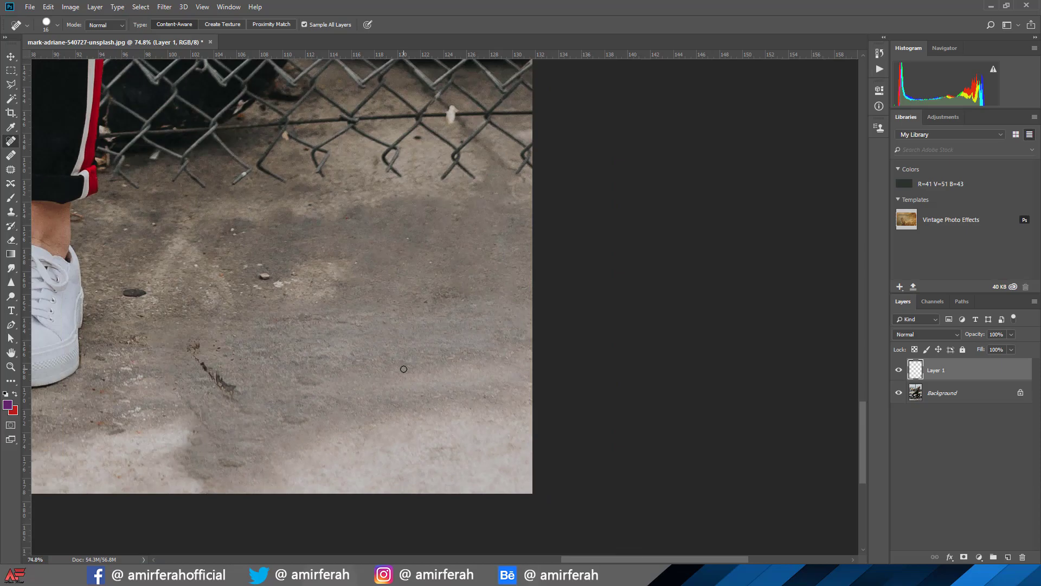
{"action": "scroll", "coordinate": [462, 390], "scroll_direction": "down", "scroll_amount": 2}
{"action": "scroll", "coordinate": [200, 361], "scroll_direction": "up", "scroll_amount": 2}
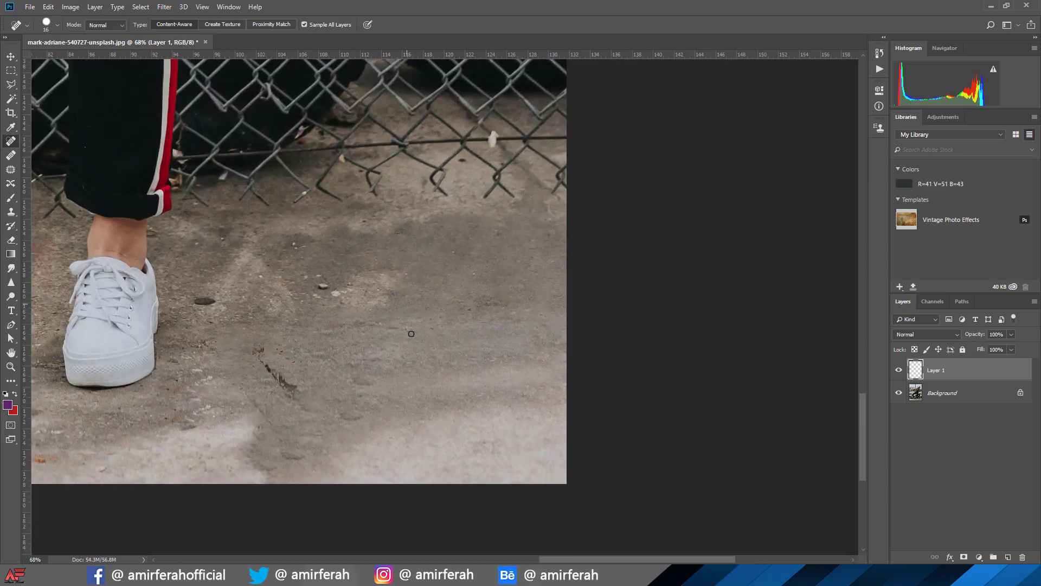
{"action": "scroll", "coordinate": [429, 350], "scroll_direction": "up", "scroll_amount": 2}
{"action": "mouse_move", "coordinate": [327, 283]}
{"action": "left_mouse_down"}
{"action": "mouse_move", "coordinate": [372, 299]}
{"action": "mouse_move", "coordinate": [278, 312]}
{"action": "left_mouse_up"}
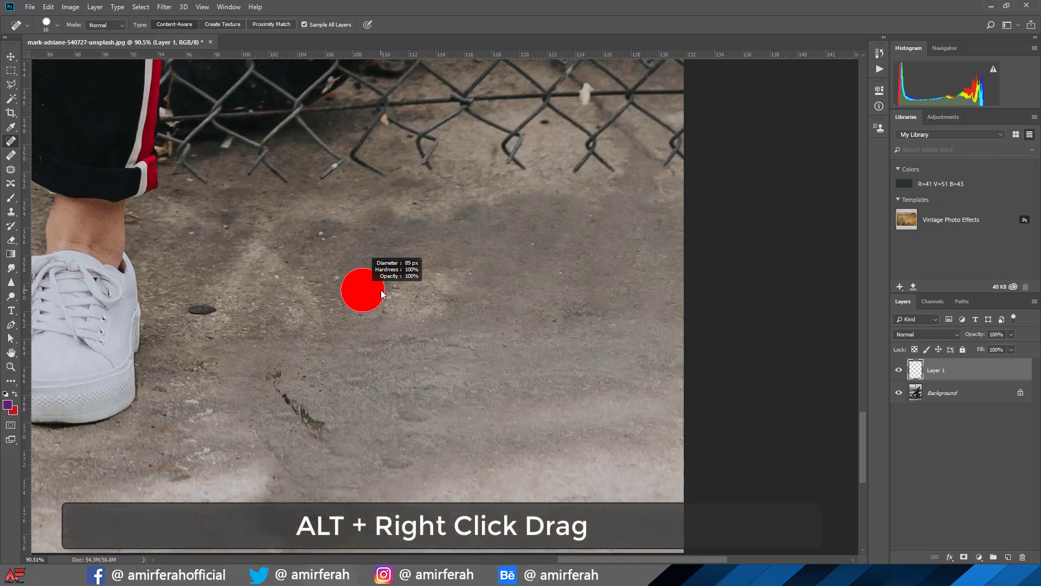
{"action": "left_click", "coordinate": [203, 309]}
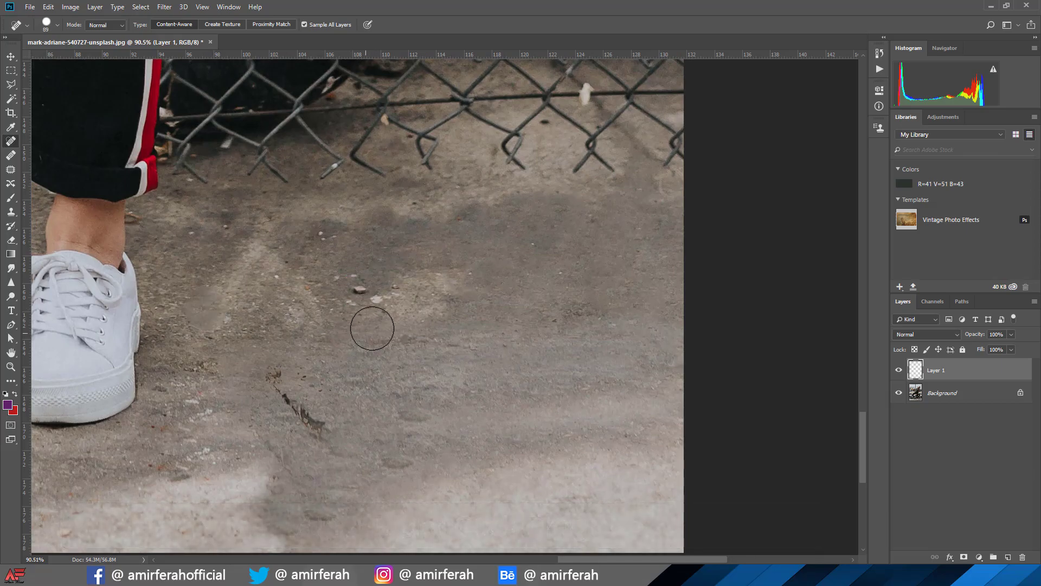
{"action": "left_click", "coordinate": [374, 300]}
{"action": "left_click_drag", "start_coordinate": [371, 300], "coordinate": [354, 300]}
{"action": "left_click", "coordinate": [360, 291]}
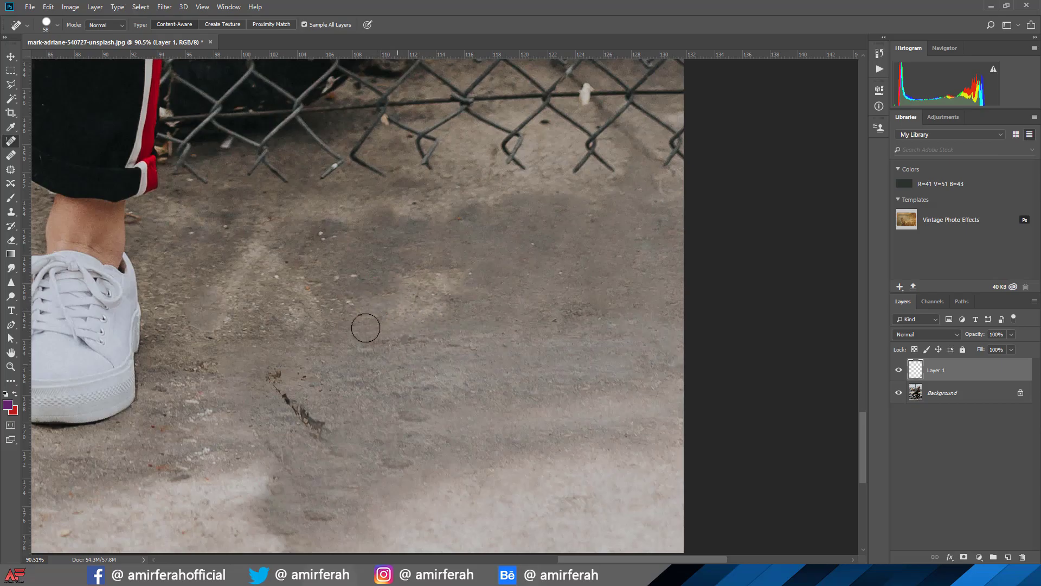
{"action": "left_click", "coordinate": [349, 302]}
Brush healing along the whole diagonal crack in the concrete.
{"action": "left_click_drag", "start_coordinate": [316, 432], "coordinate": [283, 395]}
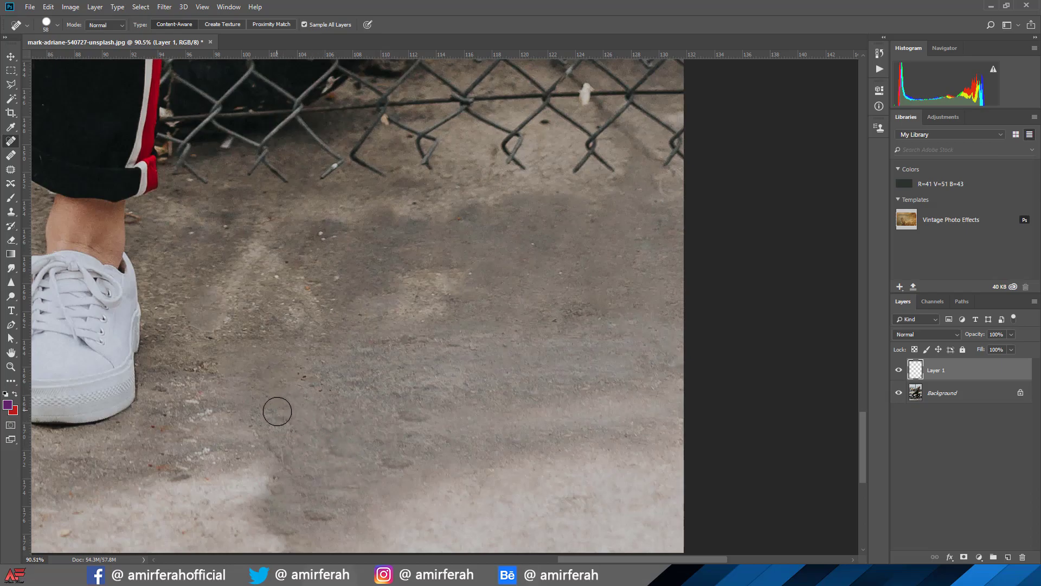
{"action": "left_click_drag", "start_coordinate": [277, 410], "coordinate": [307, 451]}
{"action": "left_click_drag", "start_coordinate": [299, 374], "coordinate": [328, 398]}
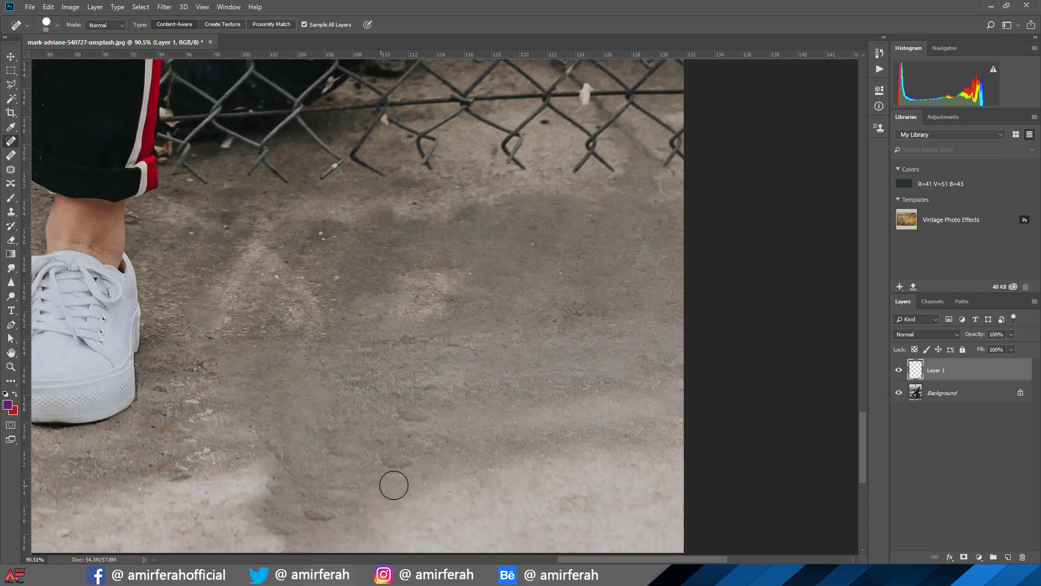
{"action": "scroll", "coordinate": [411, 430], "scroll_direction": "down", "scroll_amount": 2}
Bring the area left of the shoe into view and heal two dark spots there.
{"action": "scroll", "coordinate": [456, 432], "scroll_direction": "up", "scroll_amount": 1}
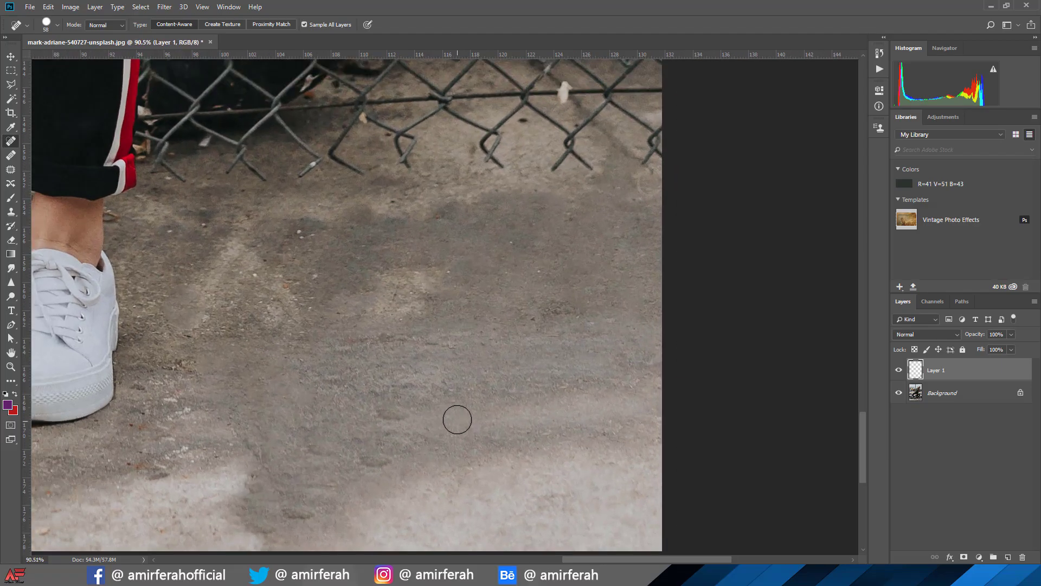
{"action": "scroll", "coordinate": [457, 423], "scroll_direction": "up", "scroll_amount": 1}
{"action": "scroll", "coordinate": [457, 419], "scroll_direction": "down", "scroll_amount": 3}
{"action": "scroll", "coordinate": [456, 418], "scroll_direction": "down", "scroll_amount": 2}
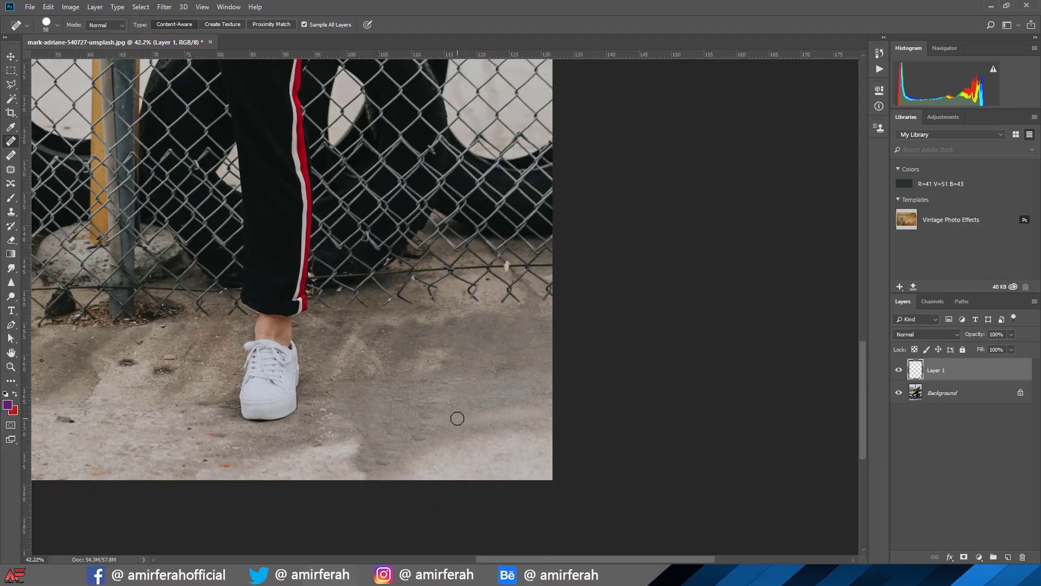
{"action": "scroll", "coordinate": [406, 410], "scroll_direction": "down", "scroll_amount": 2}
{"action": "scroll", "coordinate": [260, 390], "scroll_direction": "up", "scroll_amount": 1}
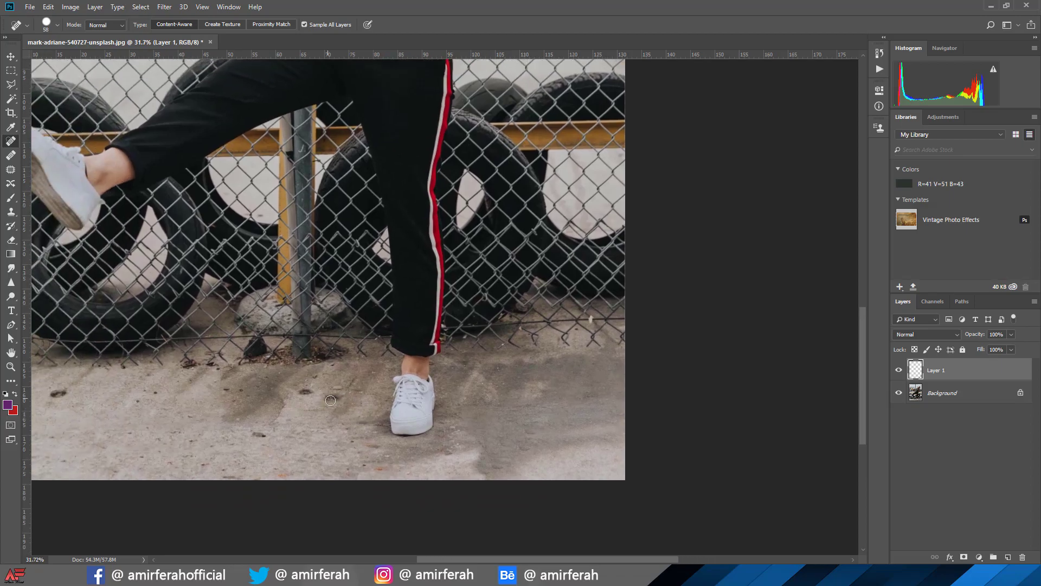
{"action": "scroll", "coordinate": [293, 399], "scroll_direction": "up", "scroll_amount": 1}
{"action": "scroll", "coordinate": [326, 404], "scroll_direction": "up", "scroll_amount": 2}
{"action": "scroll", "coordinate": [329, 405], "scroll_direction": "up", "scroll_amount": 1}
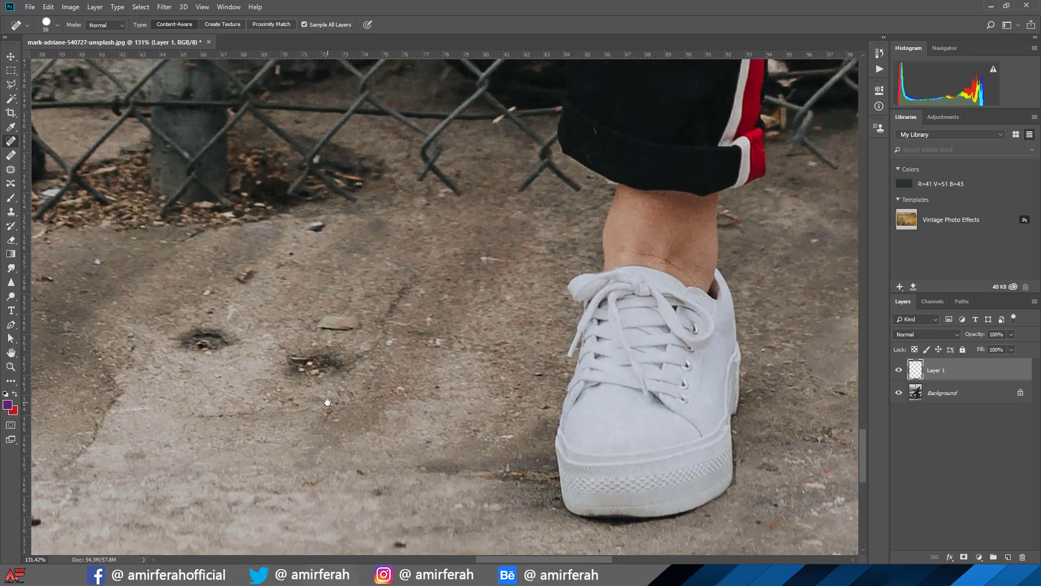
{"action": "mouse_move", "coordinate": [327, 401]}
{"action": "left_mouse_down"}
{"action": "mouse_move", "coordinate": [384, 406]}
{"action": "mouse_move", "coordinate": [398, 382]}
{"action": "left_mouse_up"}
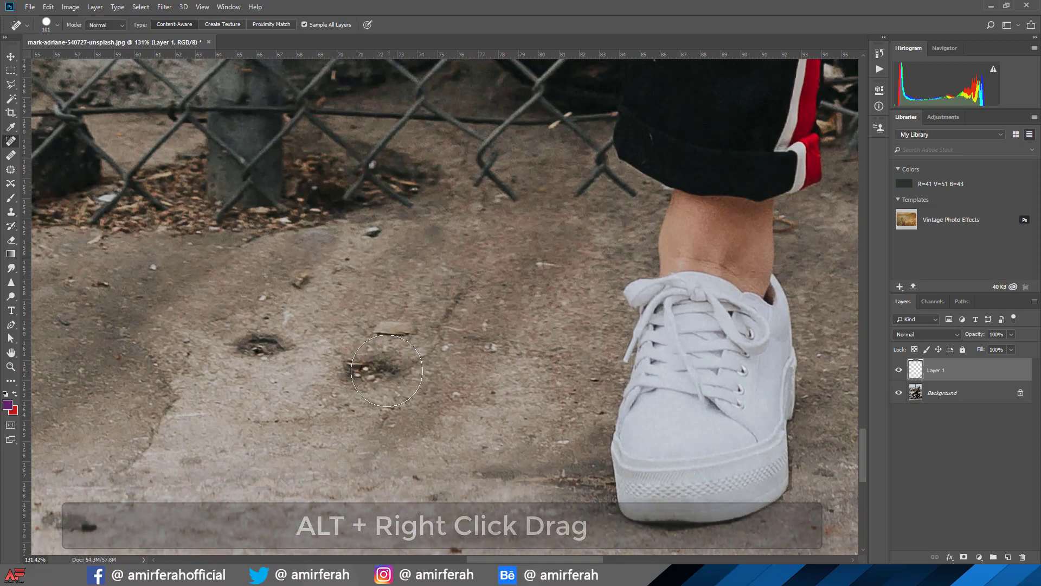
{"action": "left_click", "coordinate": [369, 373]}
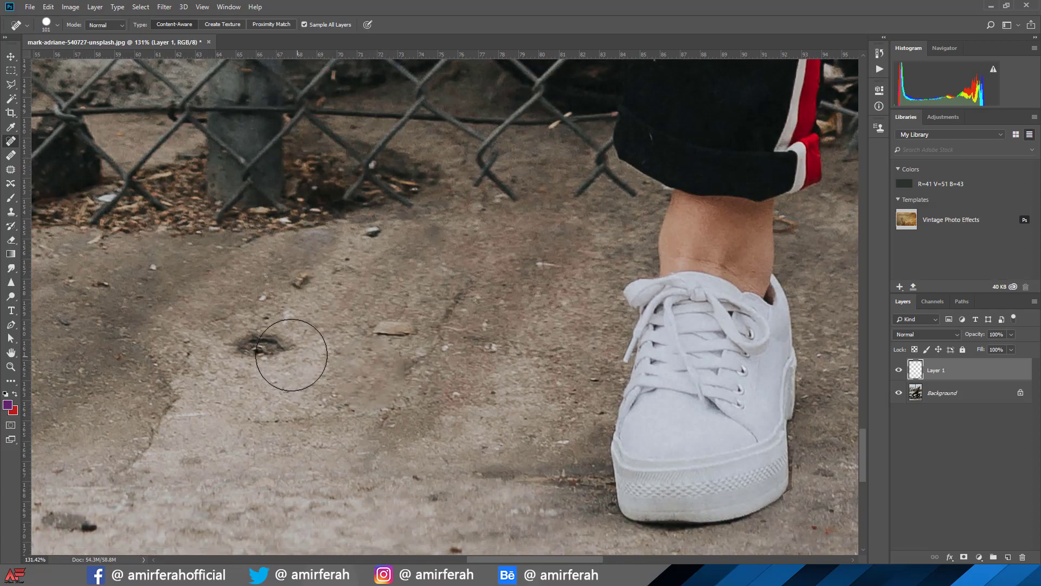
{"action": "left_click", "coordinate": [261, 349]}
Heal more small spots and debris, then the dark pebble, using a 40 px brush.
{"action": "scroll", "coordinate": [351, 420], "scroll_direction": "down", "scroll_amount": 1}
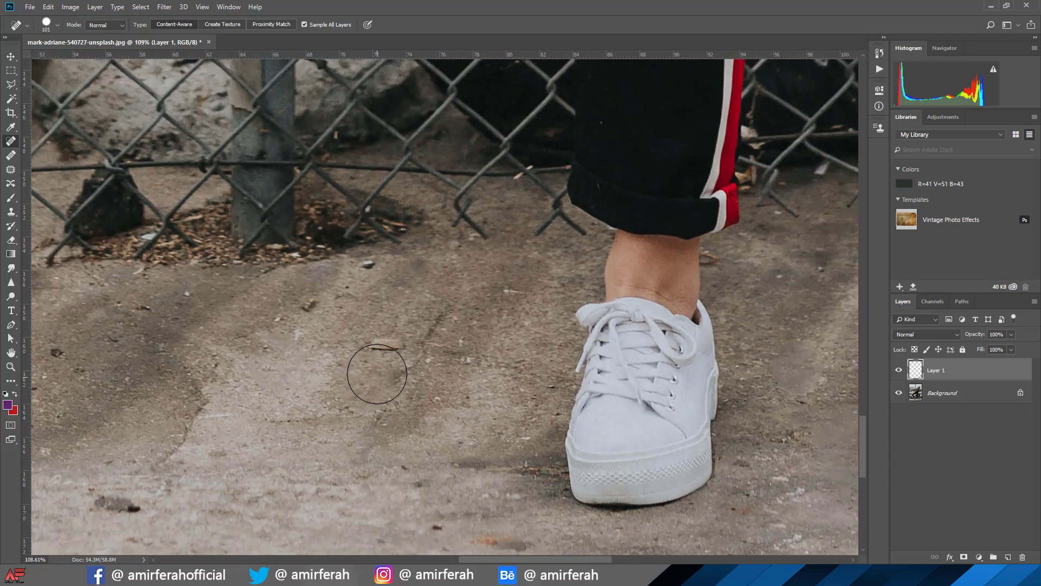
{"action": "left_click", "coordinate": [382, 361]}
{"action": "left_click", "coordinate": [321, 315]}
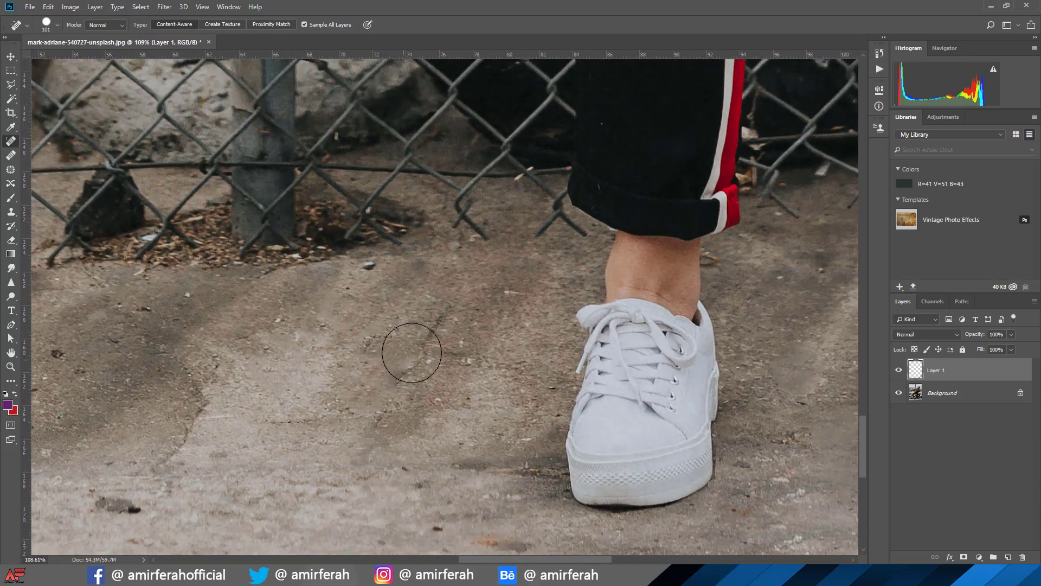
{"action": "left_click_drag", "start_coordinate": [414, 348], "coordinate": [398, 355]}
{"action": "left_click", "coordinate": [366, 265]}
Heal the pebble, orange spot and specks beside the white sneaker.
{"action": "left_click_drag", "start_coordinate": [366, 446], "coordinate": [445, 250]}
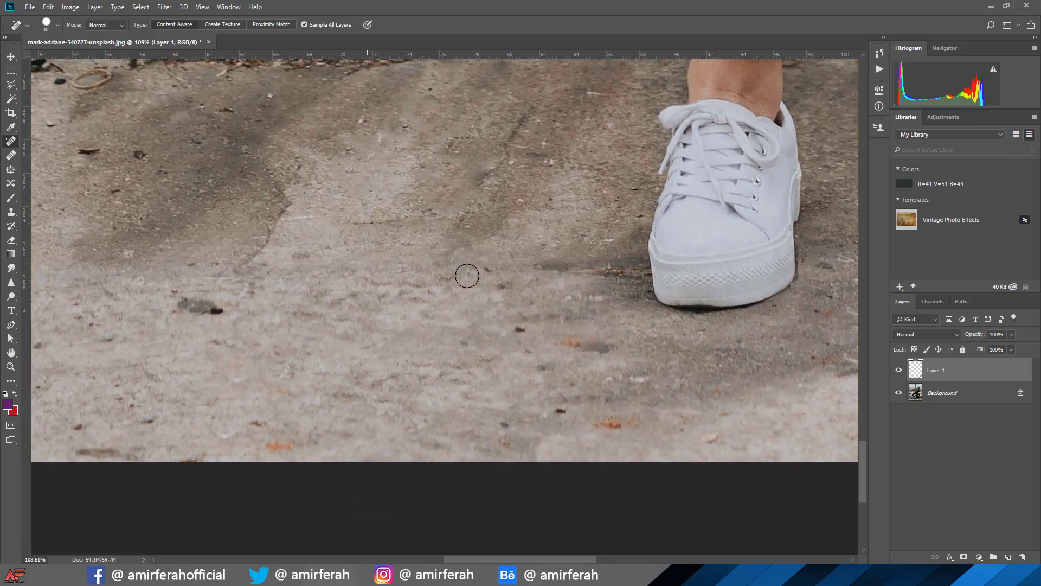
{"action": "left_click", "coordinate": [525, 333]}
{"action": "left_click", "coordinate": [575, 343]}
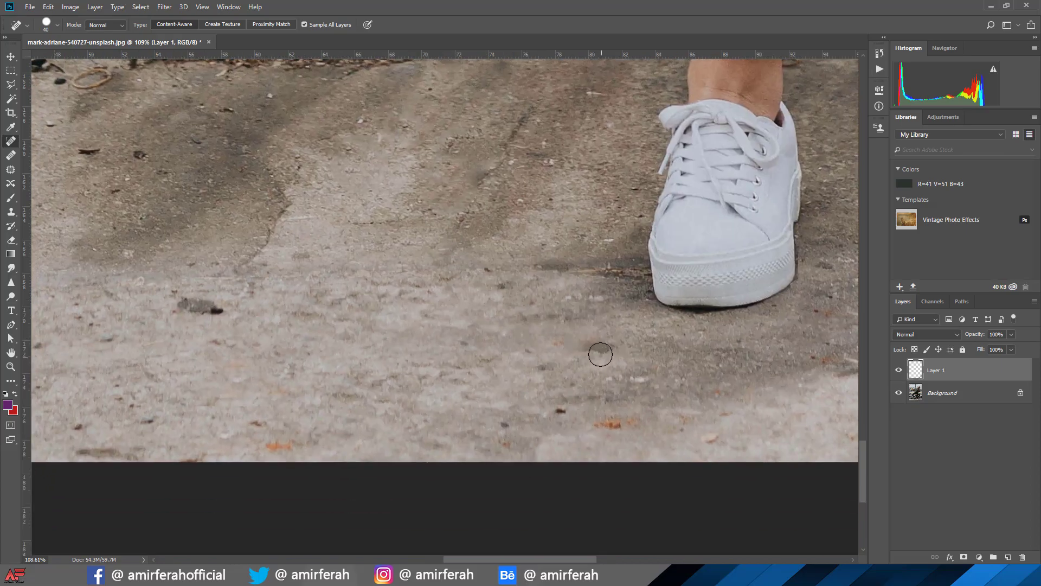
{"action": "left_click", "coordinate": [586, 347]}
{"action": "left_click", "coordinate": [570, 343]}
{"action": "left_click", "coordinate": [531, 353]}
Heal pebbles, the orange spot and bottom-edge debris, plus the dark pebble on the left.
{"action": "left_click", "coordinate": [561, 411]}
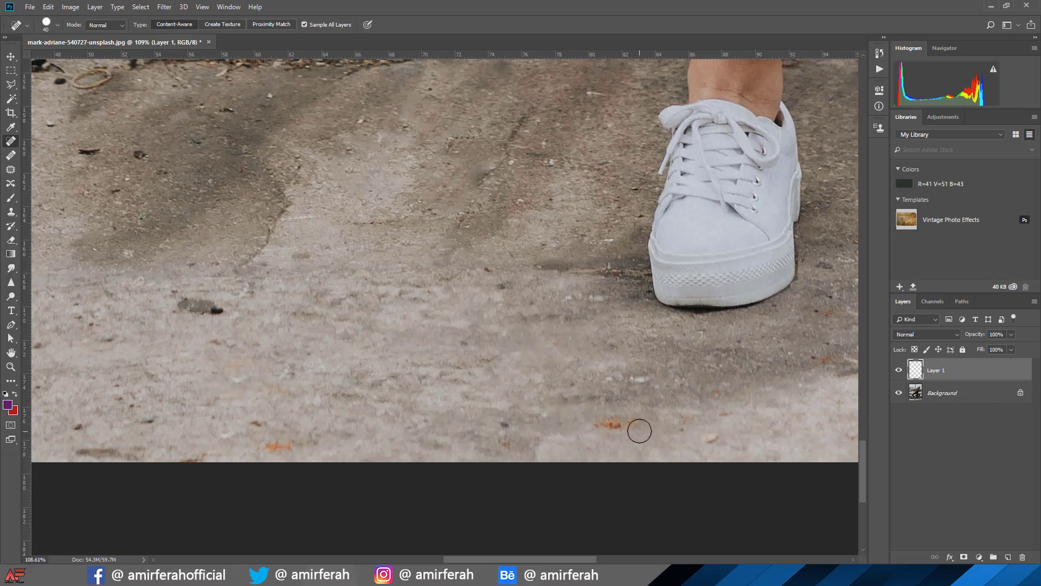
{"action": "mouse_move", "coordinate": [615, 424]}
{"action": "left_mouse_down"}
{"action": "mouse_move", "coordinate": [600, 424]}
{"action": "mouse_move", "coordinate": [623, 421]}
{"action": "left_mouse_up"}
{"action": "left_click", "coordinate": [710, 437]}
{"action": "left_click", "coordinate": [509, 428]}
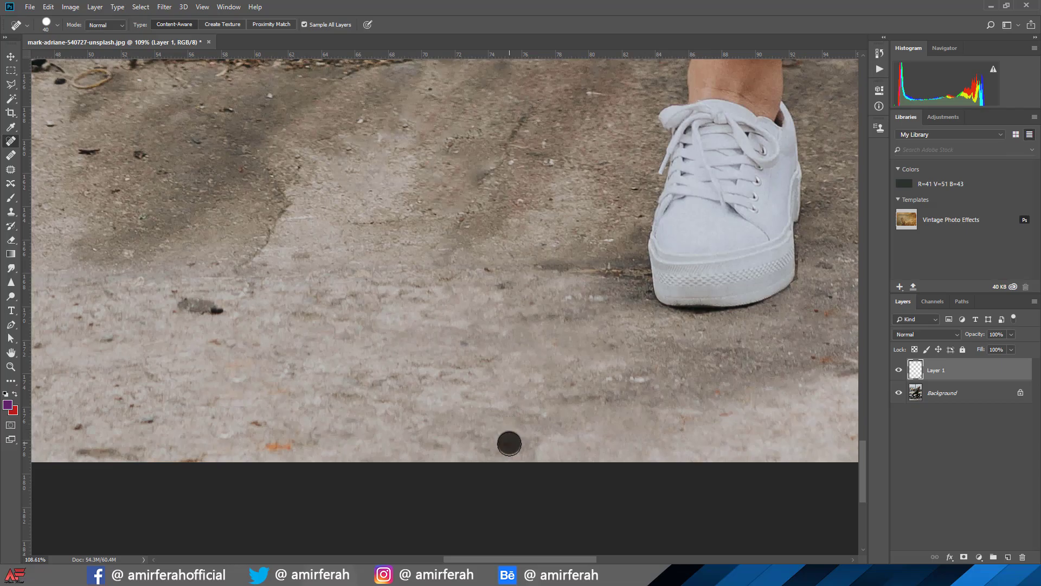
{"action": "left_click_drag", "start_coordinate": [287, 446], "coordinate": [263, 446]}
{"action": "left_click_drag", "start_coordinate": [218, 311], "coordinate": [171, 302]}
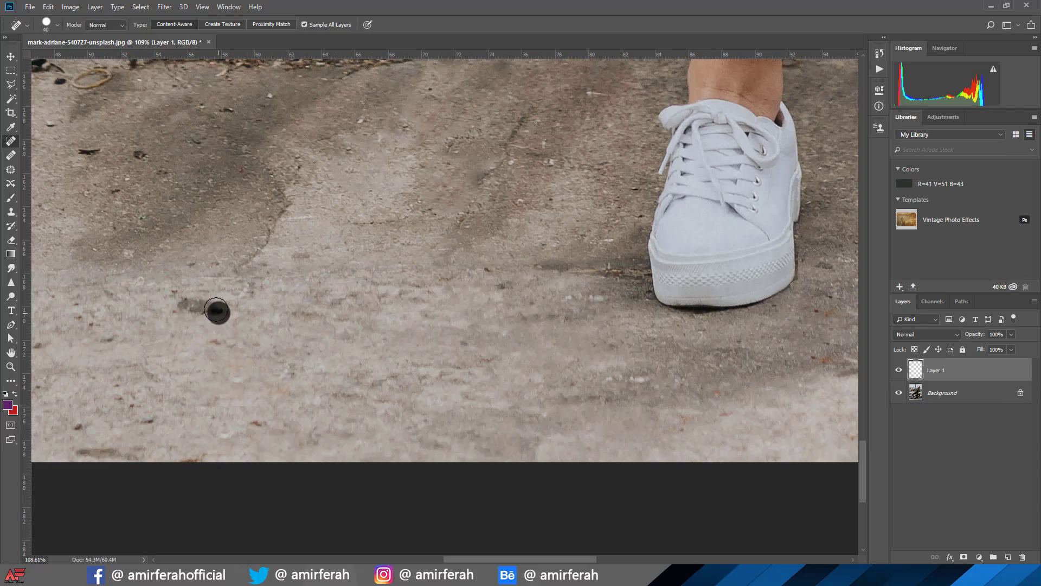
Finish the left pebble and heal the pebbles and debris below the fence.
{"action": "left_click_drag", "start_coordinate": [221, 326], "coordinate": [558, 375]}
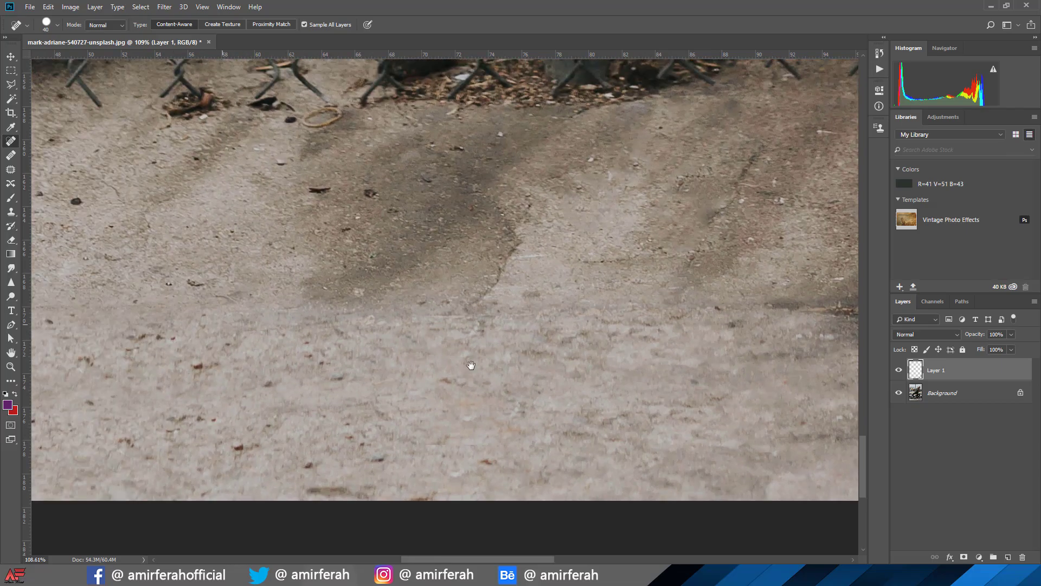
{"action": "scroll", "coordinate": [558, 374], "scroll_direction": "down", "scroll_amount": 1}
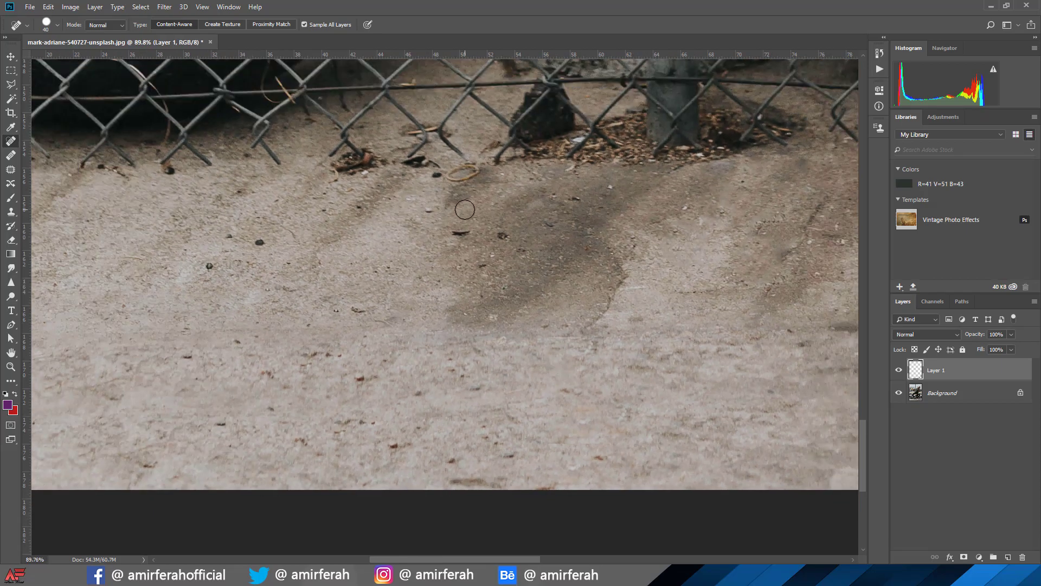
{"action": "scroll", "coordinate": [465, 210], "scroll_direction": "up", "scroll_amount": 1}
{"action": "scroll", "coordinate": [465, 209], "scroll_direction": "up", "scroll_amount": 1}
{"action": "left_click", "coordinate": [506, 233]}
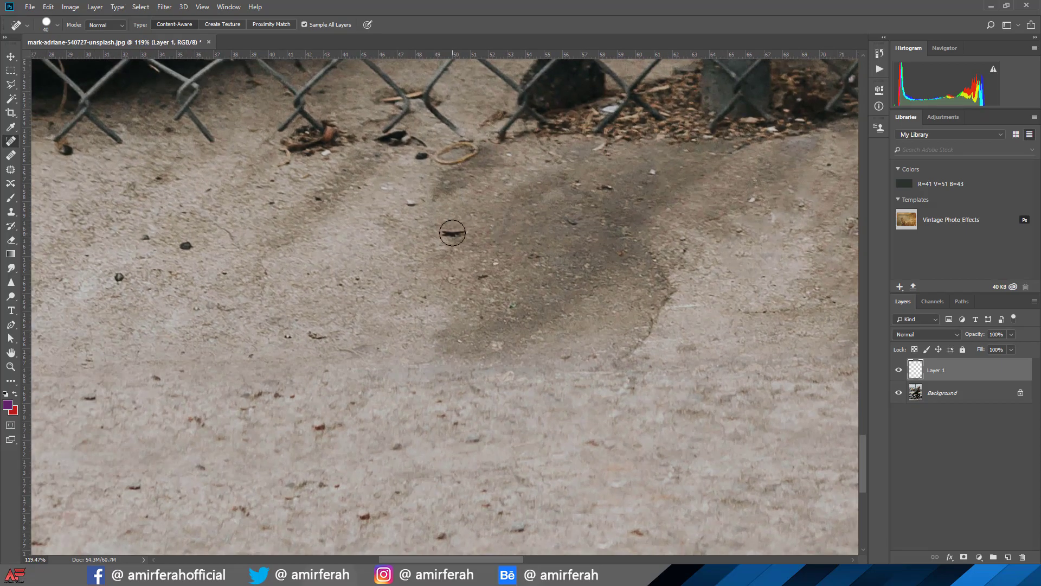
{"action": "left_click_drag", "start_coordinate": [453, 234], "coordinate": [390, 192]}
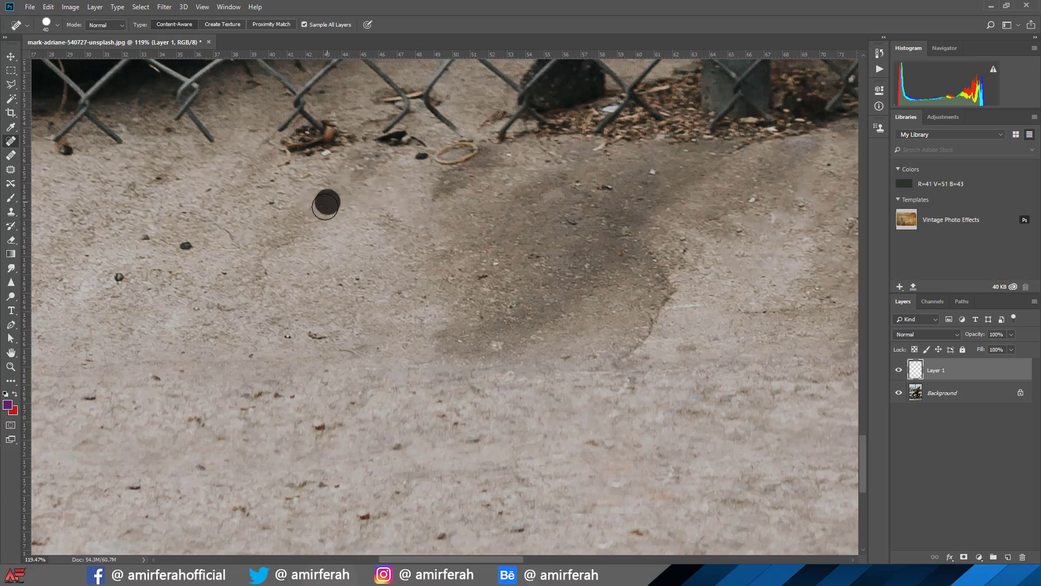
{"action": "left_click_drag", "start_coordinate": [325, 205], "coordinate": [298, 233]}
Enlarge the healing brush and heal the dark hole in the concrete.
{"action": "scroll", "coordinate": [376, 356], "scroll_direction": "down", "scroll_amount": 2}
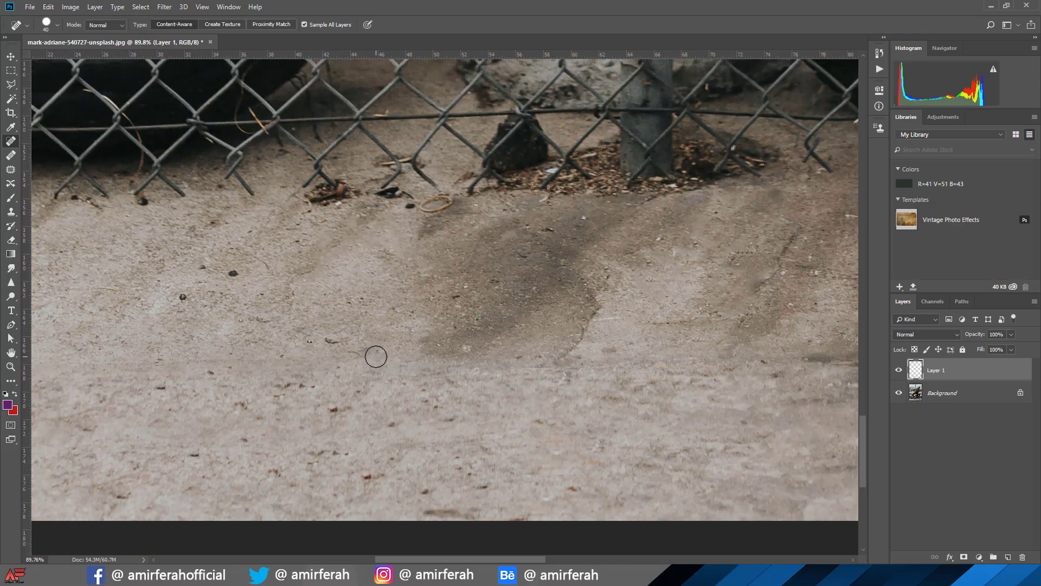
{"action": "scroll", "coordinate": [375, 356], "scroll_direction": "down", "scroll_amount": 2}
{"action": "scroll", "coordinate": [372, 356], "scroll_direction": "down", "scroll_amount": 1}
{"action": "scroll", "coordinate": [414, 361], "scroll_direction": "down", "scroll_amount": 1}
{"action": "scroll", "coordinate": [482, 374], "scroll_direction": "down", "scroll_amount": 1}
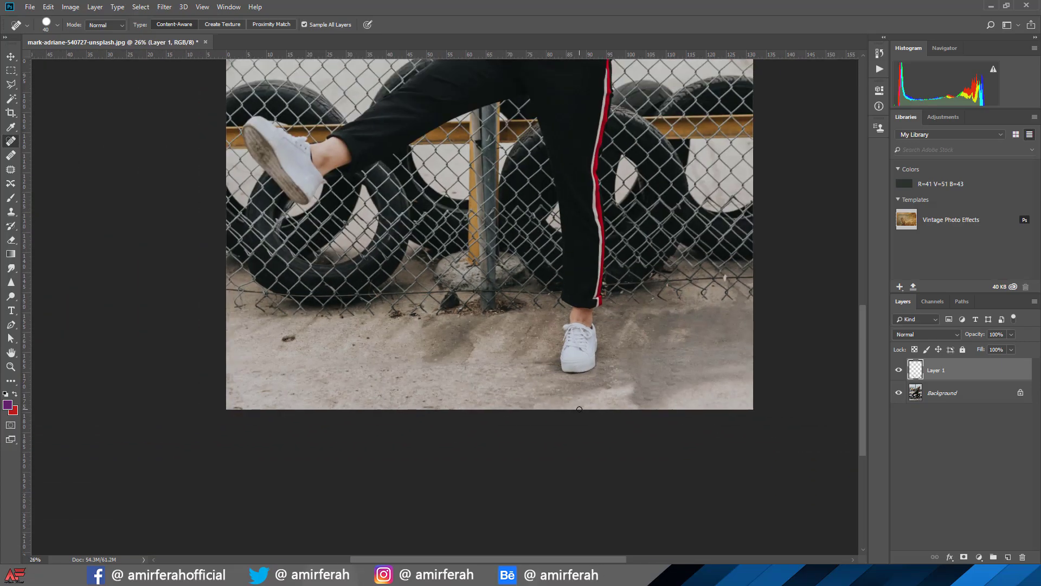
{"action": "scroll", "coordinate": [305, 359], "scroll_direction": "up", "scroll_amount": 2}
{"action": "scroll", "coordinate": [310, 341], "scroll_direction": "up", "scroll_amount": 2}
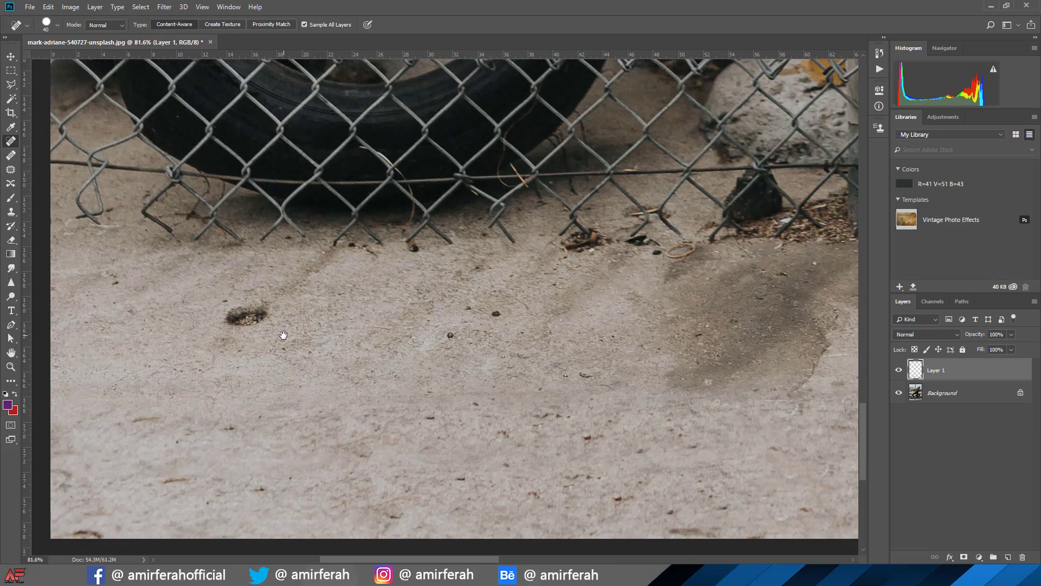
{"action": "scroll", "coordinate": [423, 359], "scroll_direction": "up", "scroll_amount": 2}
{"action": "scroll", "coordinate": [421, 359], "scroll_direction": "up", "scroll_amount": 1}
{"action": "scroll", "coordinate": [401, 355], "scroll_direction": "up", "scroll_amount": 1}
{"action": "right_click", "coordinate": [380, 353], "text": "alt"}
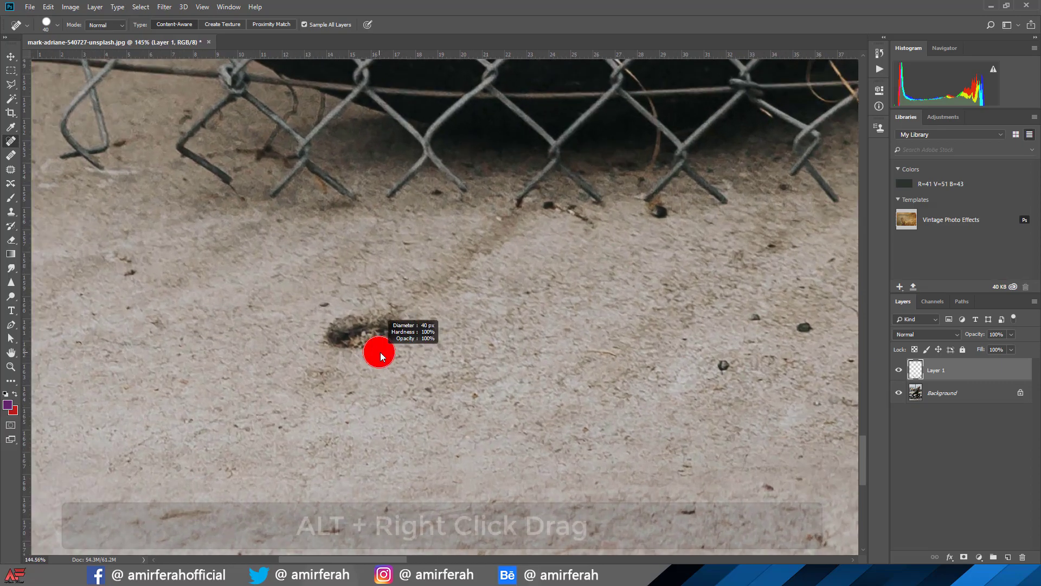
{"action": "left_click_drag", "start_coordinate": [379, 352], "coordinate": [405, 356]}
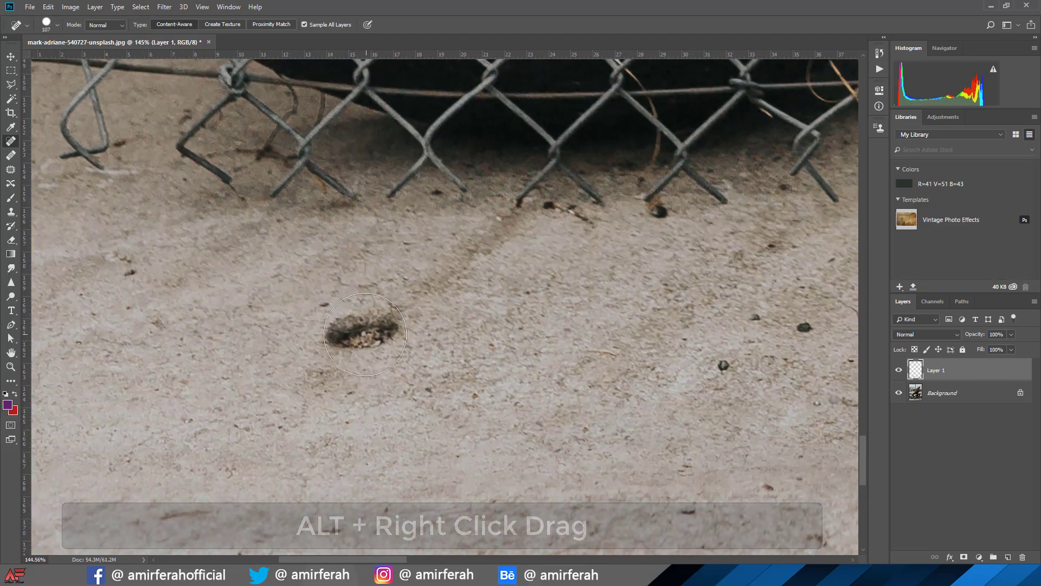
{"action": "left_click", "coordinate": [365, 334]}
Shrink the brush to about half size and heal four scattered dark specks.
{"action": "right_click", "coordinate": [369, 334], "text": "alt"}
{"action": "left_click_drag", "start_coordinate": [369, 334], "coordinate": [333, 334]}
{"action": "left_click", "coordinate": [325, 305]}
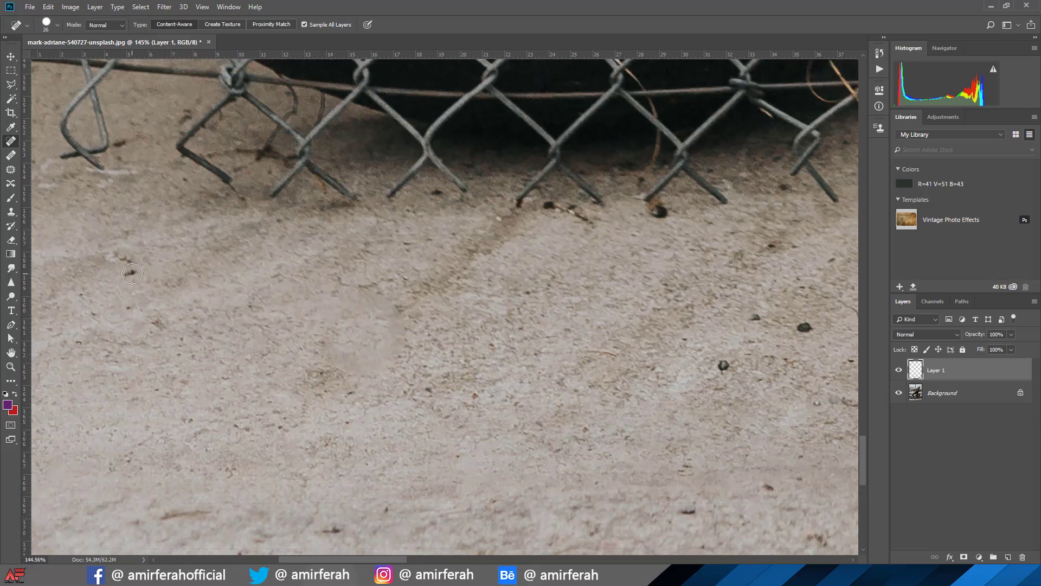
{"action": "left_click", "coordinate": [724, 365]}
{"action": "left_click", "coordinate": [805, 327]}
{"action": "left_click", "coordinate": [757, 318]}
Heal the specks and debris streak along the base of the fence.
{"action": "left_click_drag", "start_coordinate": [713, 405], "coordinate": [642, 309]}
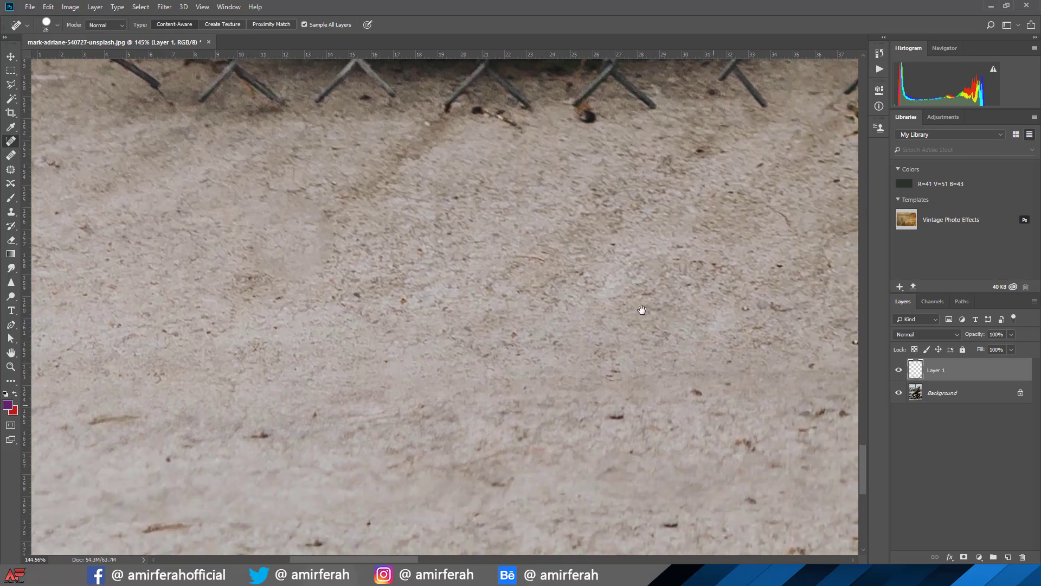
{"action": "left_click", "coordinate": [589, 115]}
{"action": "left_click", "coordinate": [475, 110]}
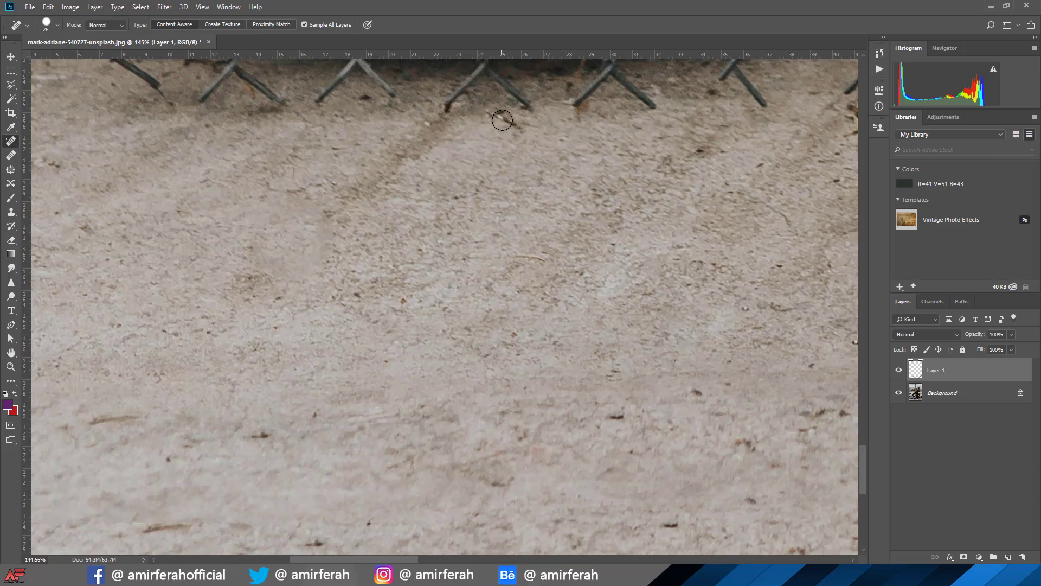
{"action": "left_click_drag", "start_coordinate": [495, 112], "coordinate": [521, 135]}
{"action": "scroll", "coordinate": [488, 304], "scroll_direction": "down", "scroll_amount": 2}
Heal dark specks across the middle of the open concrete.
{"action": "scroll", "coordinate": [597, 358], "scroll_direction": "down", "scroll_amount": 2}
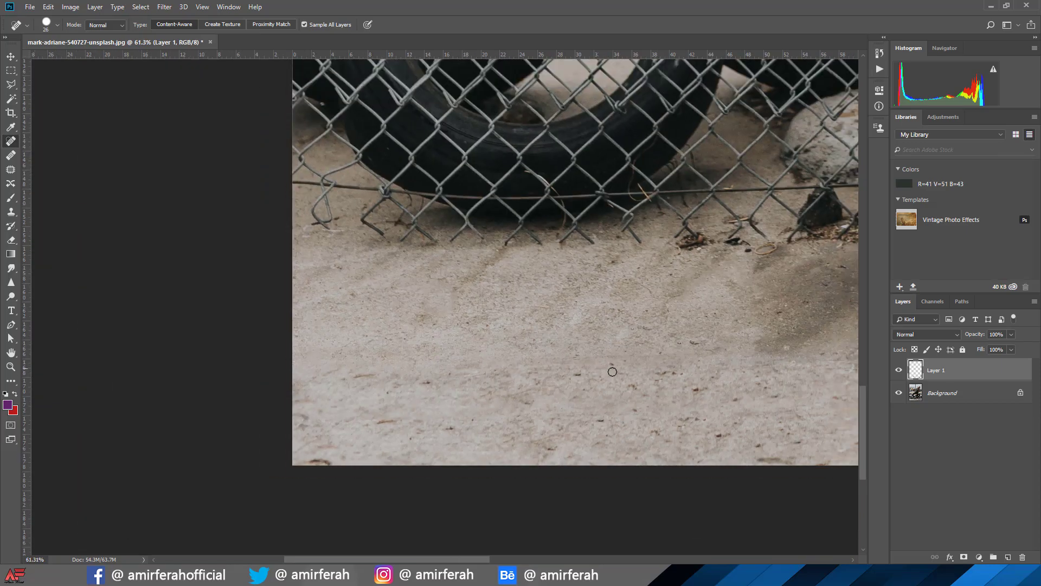
{"action": "scroll", "coordinate": [667, 393], "scroll_direction": "down", "scroll_amount": 1}
{"action": "scroll", "coordinate": [673, 397], "scroll_direction": "up", "scroll_amount": 1}
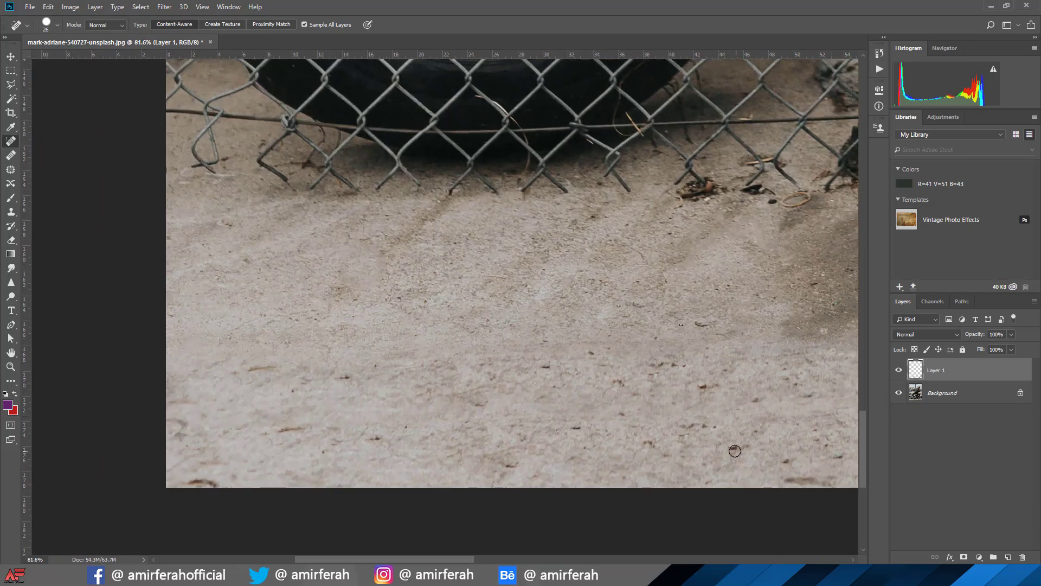
{"action": "left_click", "coordinate": [734, 448]}
{"action": "scroll", "coordinate": [597, 388], "scroll_direction": "up", "scroll_amount": 1}
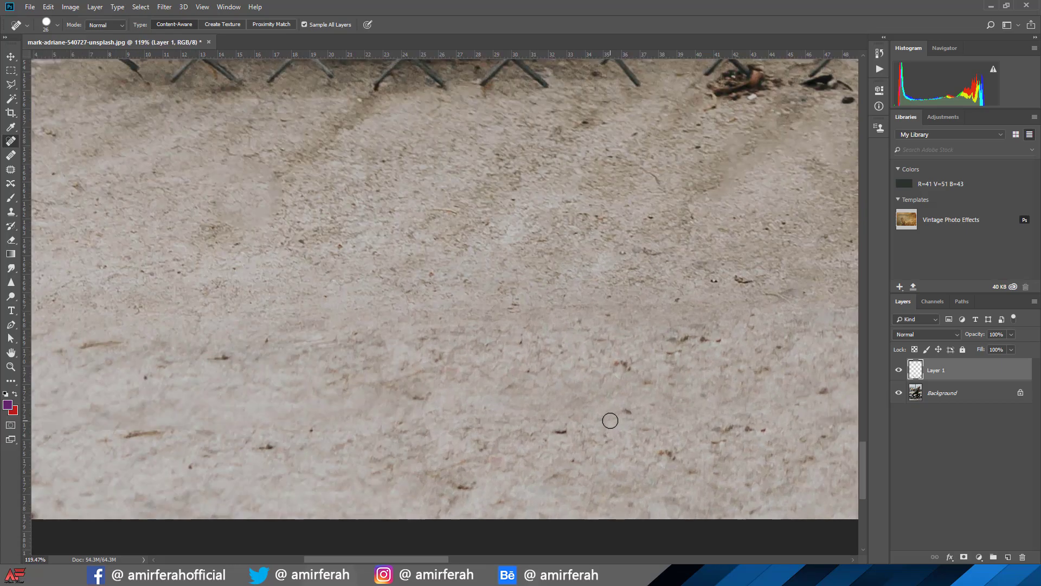
{"action": "scroll", "coordinate": [609, 420], "scroll_direction": "up", "scroll_amount": 1}
{"action": "left_click_drag", "start_coordinate": [607, 411], "coordinate": [641, 412]}
{"action": "left_click", "coordinate": [629, 347]}
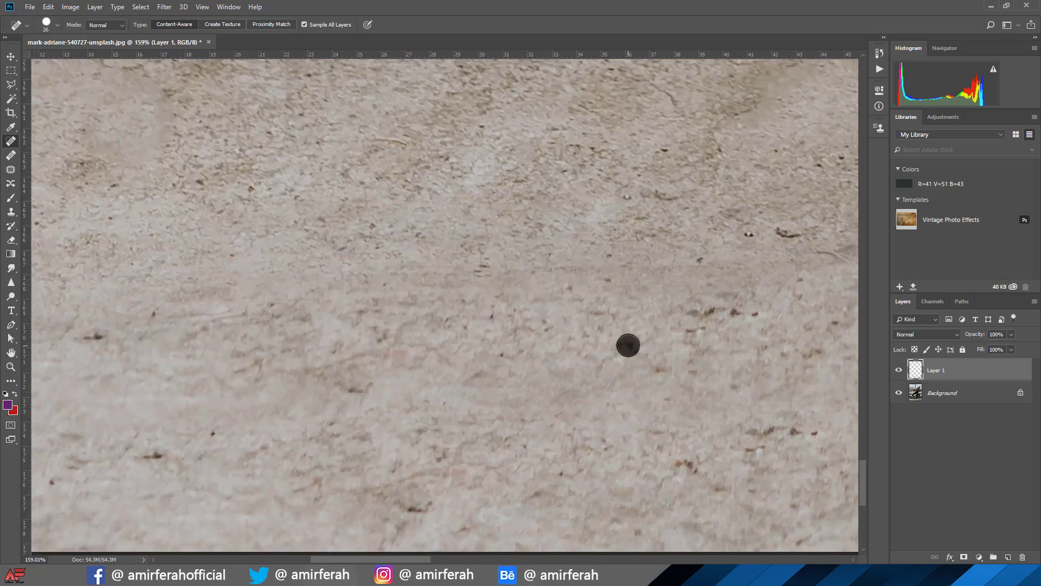
{"action": "left_click", "coordinate": [715, 319]}
{"action": "left_click_drag", "start_coordinate": [695, 325], "coordinate": [693, 346]}
Heal the remaining specks on the right side and near the bottom edge.
{"action": "left_click", "coordinate": [689, 363]}
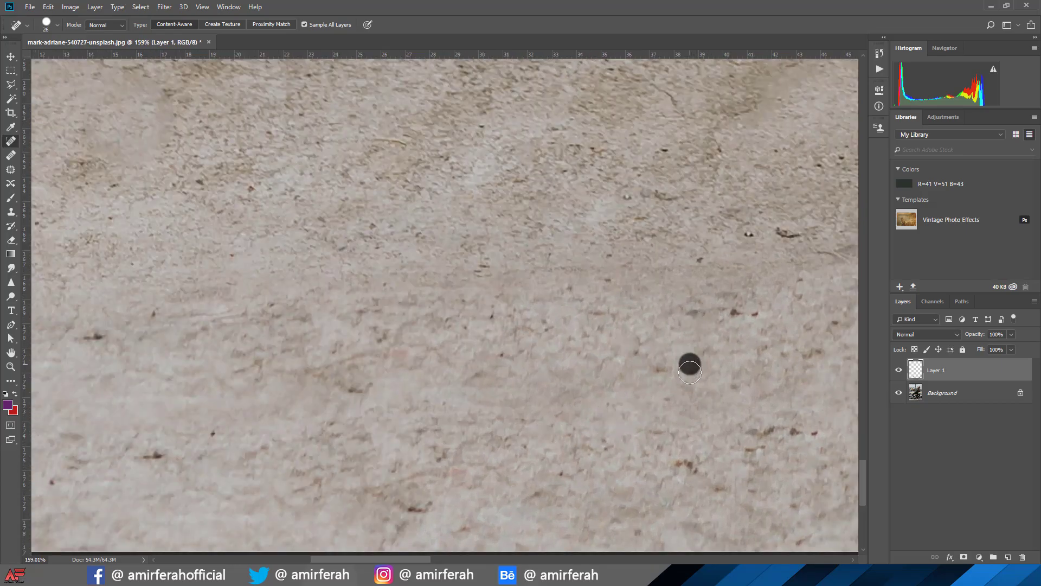
{"action": "left_click", "coordinate": [658, 363]}
{"action": "left_click", "coordinate": [711, 312]}
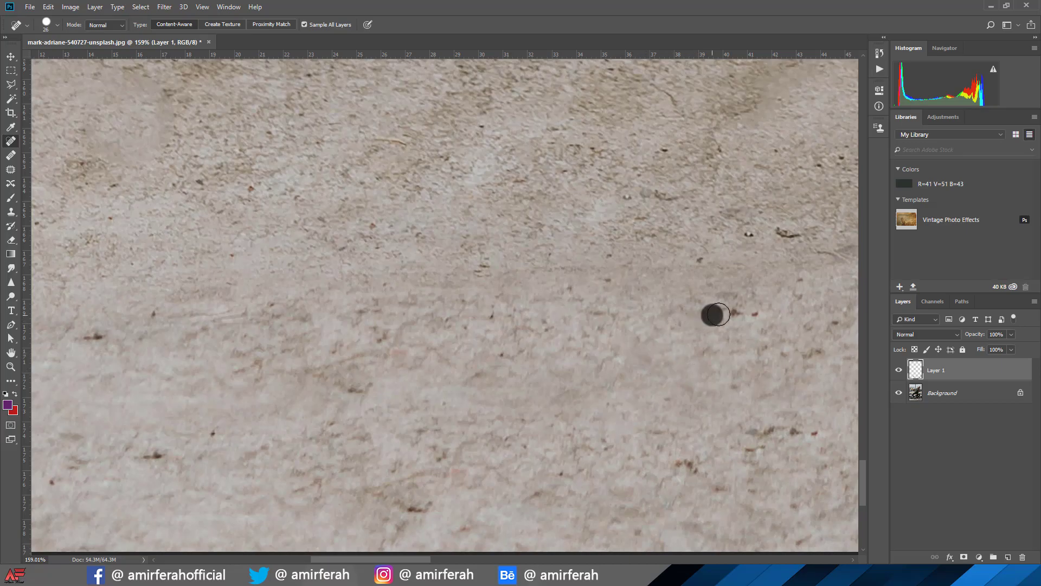
{"action": "left_click", "coordinate": [756, 312]}
{"action": "left_click", "coordinate": [776, 428]}
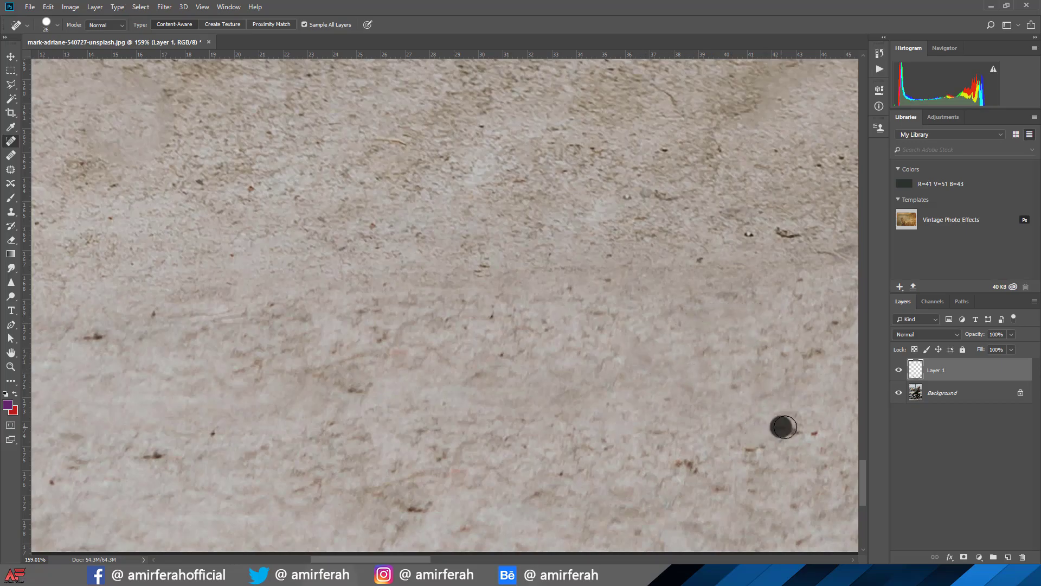
{"action": "left_click", "coordinate": [816, 434]}
{"action": "left_click", "coordinate": [772, 441]}
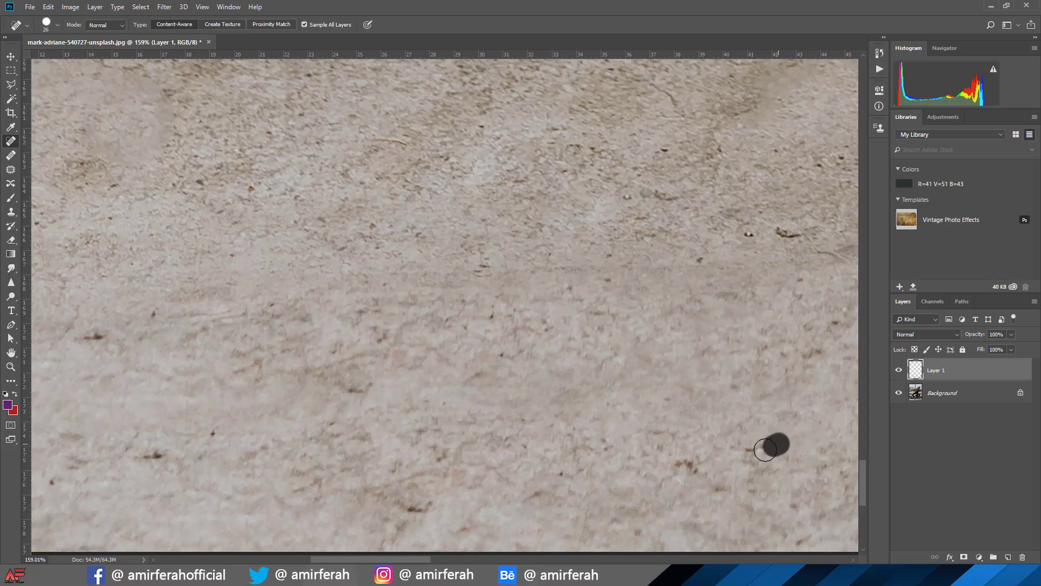
{"action": "left_click", "coordinate": [711, 465]}
{"action": "left_click", "coordinate": [704, 481]}
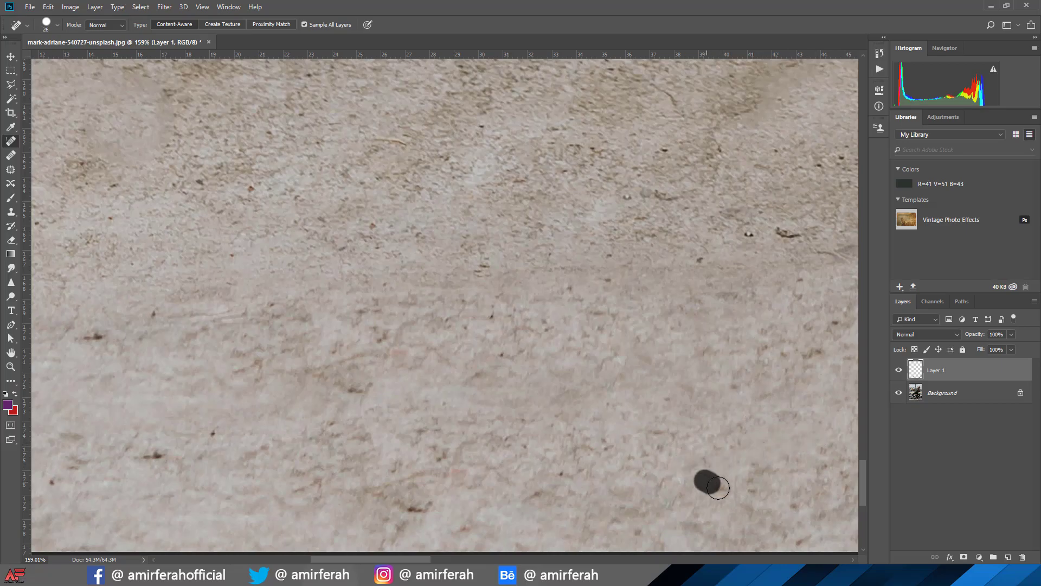
{"action": "left_click", "coordinate": [745, 505]}
{"action": "left_click", "coordinate": [801, 534]}
{"action": "scroll", "coordinate": [517, 444], "scroll_direction": "down", "scroll_amount": 3}
Spot-heal a few small specks on the lower concrete on Layer 1.
{"action": "scroll", "coordinate": [517, 444], "scroll_direction": "down", "scroll_amount": 3}
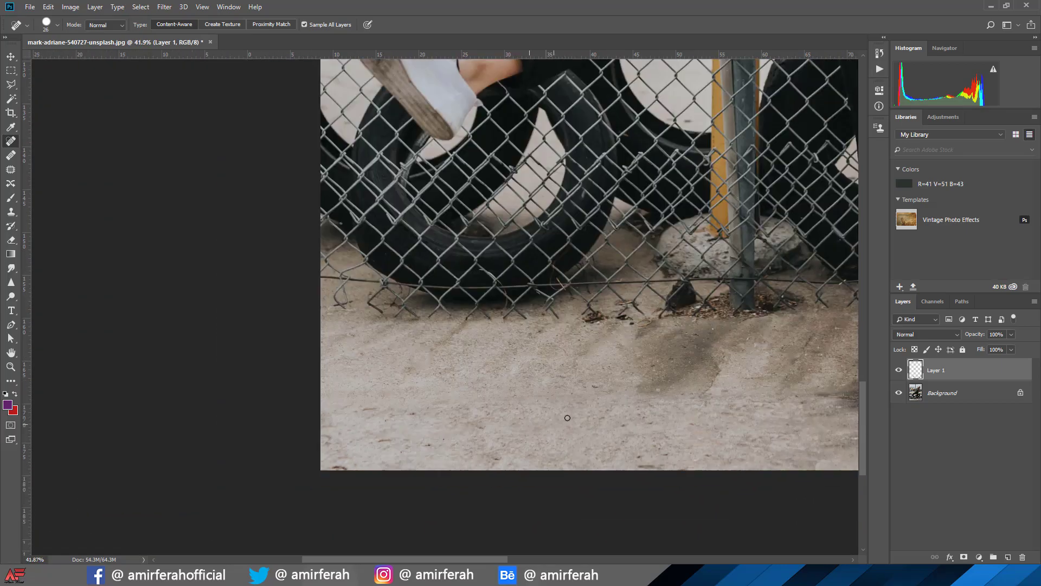
{"action": "scroll", "coordinate": [618, 420], "scroll_direction": "up", "scroll_amount": 2}
{"action": "scroll", "coordinate": [640, 393], "scroll_direction": "up", "scroll_amount": 3}
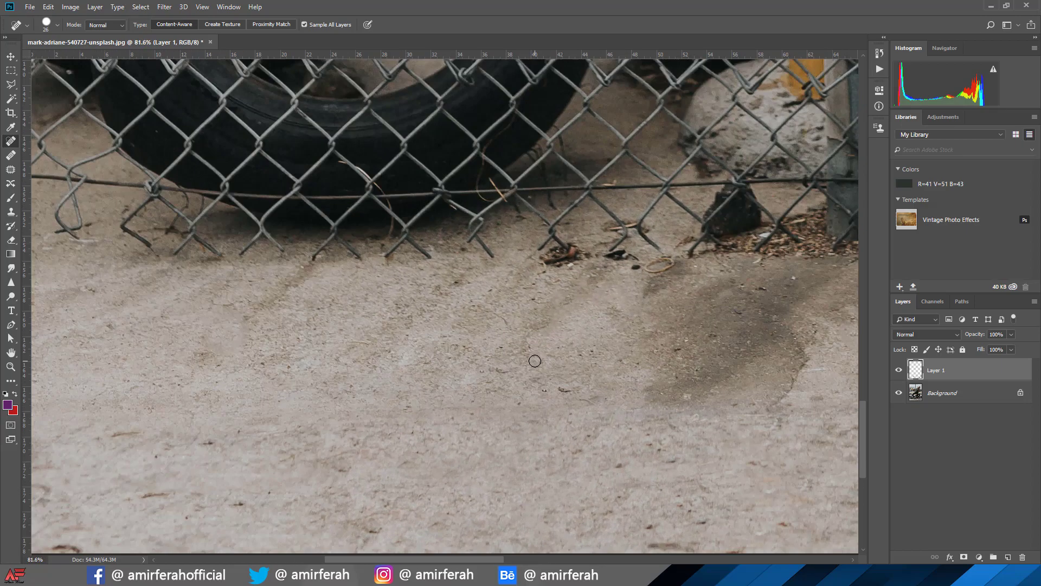
{"action": "left_click", "coordinate": [570, 398]}
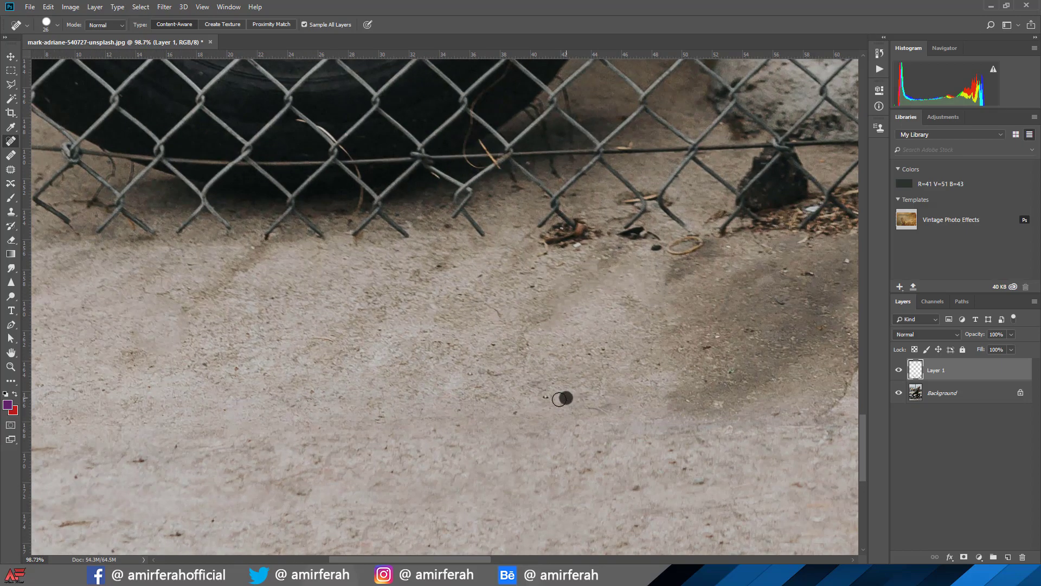
{"action": "left_click_drag", "start_coordinate": [559, 399], "coordinate": [549, 400]}
{"action": "left_click", "coordinate": [521, 412]}
{"action": "left_click", "coordinate": [468, 375]}
Heal away the rubber band ring and two spots near the fence base.
{"action": "scroll", "coordinate": [720, 347], "scroll_direction": "up", "scroll_amount": 2}
{"action": "scroll", "coordinate": [693, 354], "scroll_direction": "up", "scroll_amount": 2}
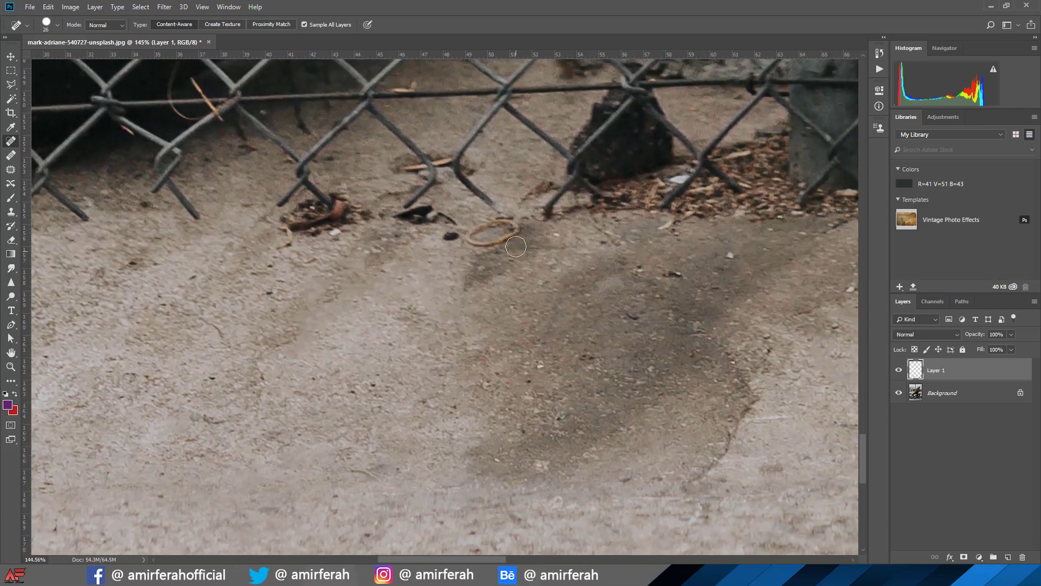
{"action": "mouse_move", "coordinate": [516, 247]}
{"action": "left_mouse_down"}
{"action": "mouse_move", "coordinate": [496, 234]}
{"action": "mouse_move", "coordinate": [441, 234]}
{"action": "mouse_move", "coordinate": [502, 225]}
{"action": "left_mouse_up"}
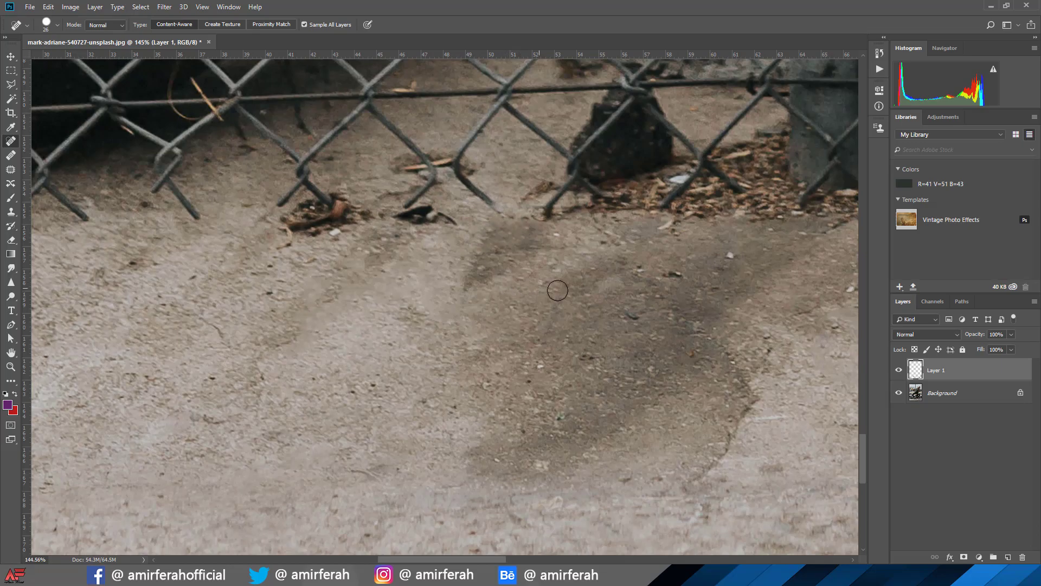
{"action": "scroll", "coordinate": [558, 290], "scroll_direction": "down", "scroll_amount": 3}
{"action": "scroll", "coordinate": [408, 277], "scroll_direction": "up", "scroll_amount": 1}
{"action": "left_click", "coordinate": [347, 260]}
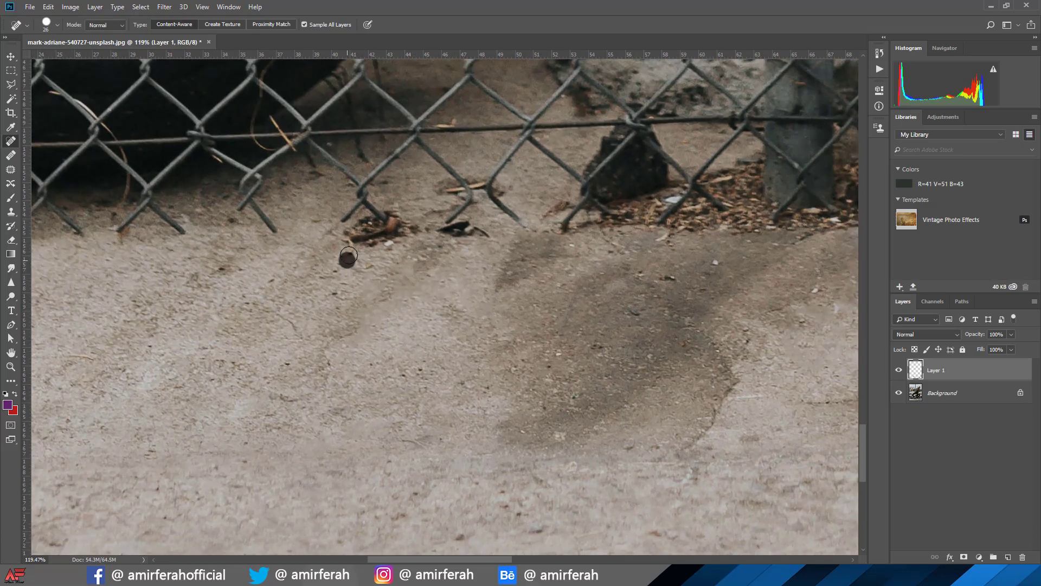
{"action": "left_click", "coordinate": [372, 237]}
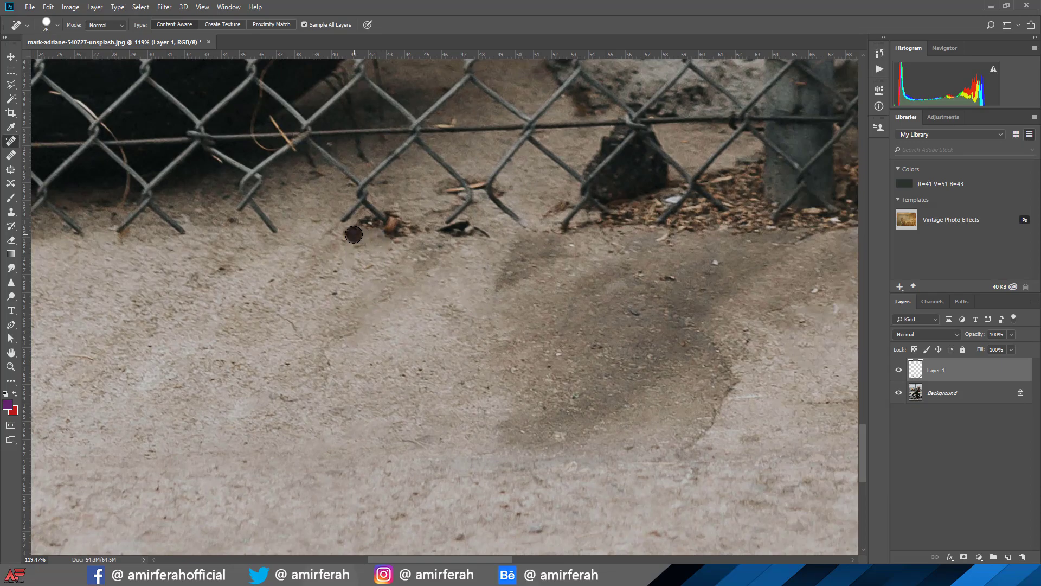
Heal the debris on the ground just below the fence.
{"action": "scroll", "coordinate": [355, 274], "scroll_direction": "down", "scroll_amount": 3}
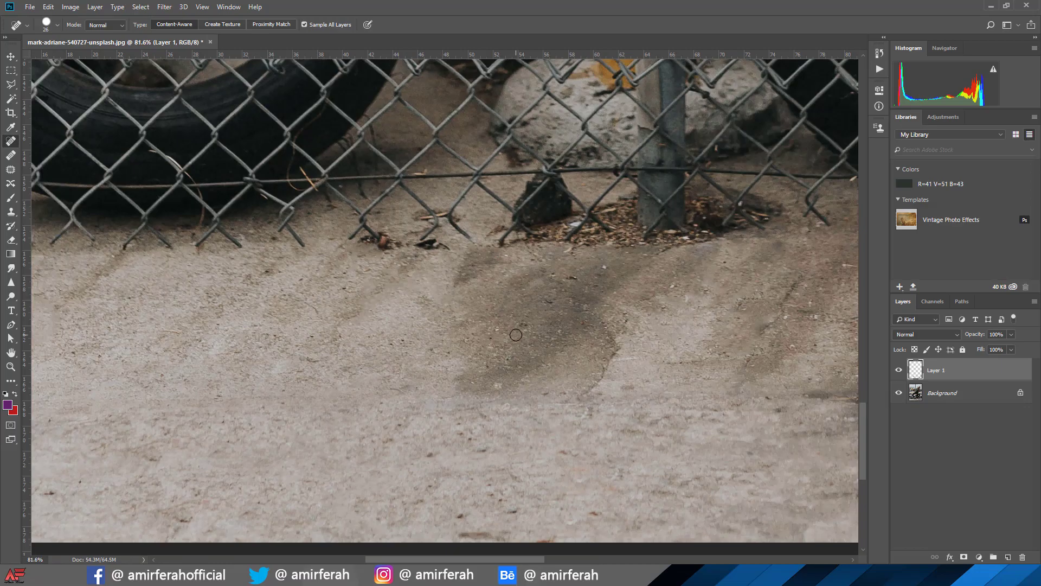
{"action": "scroll", "coordinate": [515, 335], "scroll_direction": "down", "scroll_amount": 2}
{"action": "scroll", "coordinate": [529, 340], "scroll_direction": "up", "scroll_amount": 3}
{"action": "scroll", "coordinate": [529, 340], "scroll_direction": "up", "scroll_amount": 2}
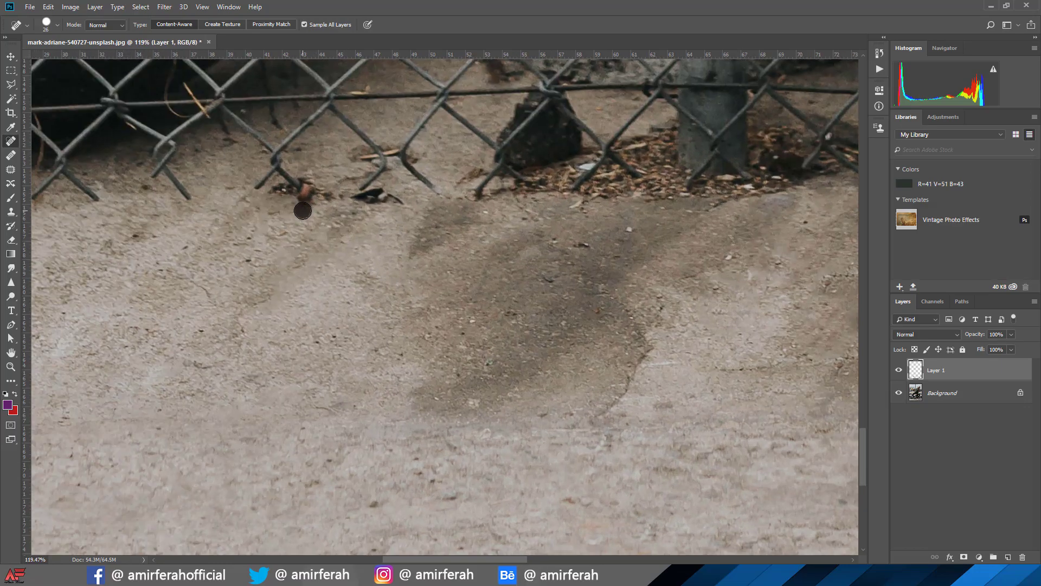
{"action": "left_click_drag", "start_coordinate": [303, 212], "coordinate": [290, 220]}
{"action": "left_click_drag", "start_coordinate": [245, 266], "coordinate": [250, 248]}
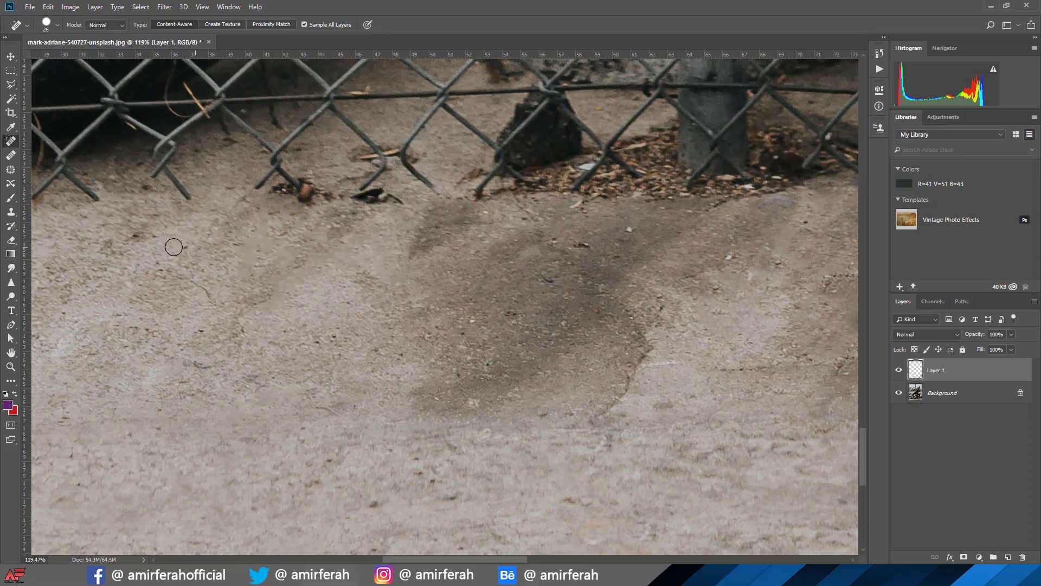
Heal the specks and the dark mark on the left side of the ground.
{"action": "left_click", "coordinate": [152, 235]}
{"action": "left_click", "coordinate": [160, 266]}
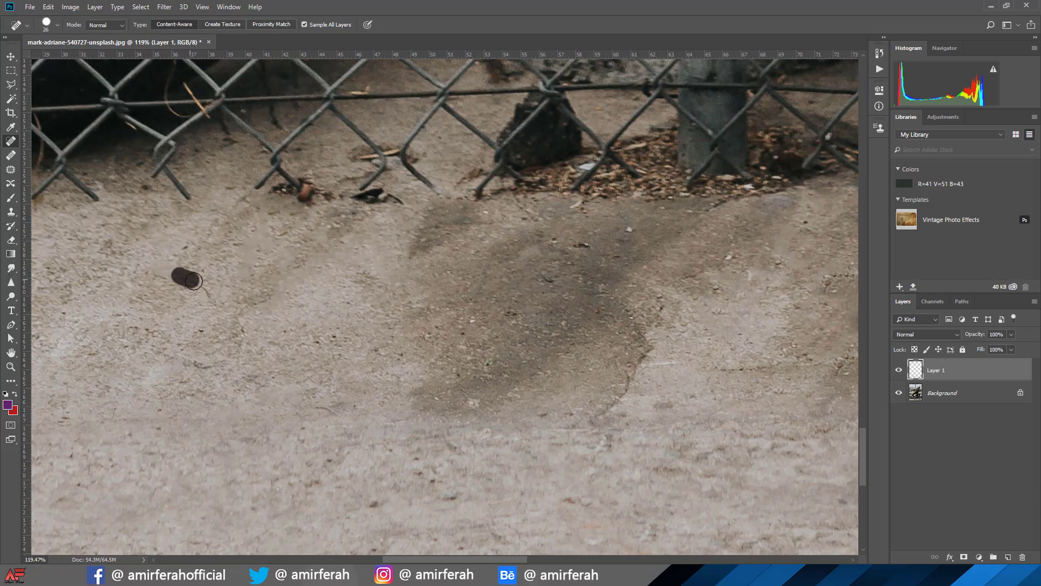
{"action": "left_click_drag", "start_coordinate": [159, 267], "coordinate": [200, 288]}
{"action": "left_click", "coordinate": [241, 332]}
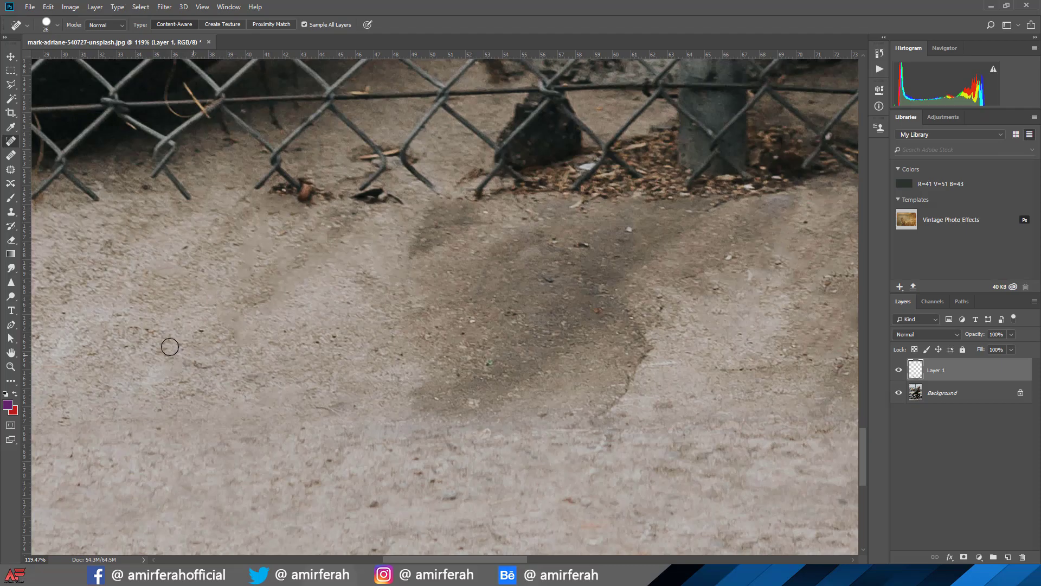
{"action": "left_click", "coordinate": [152, 332]}
{"action": "left_click", "coordinate": [119, 327]}
Heal the specks at the top of, across and just below the dark stain.
{"action": "left_click_drag", "start_coordinate": [572, 240], "coordinate": [560, 235]}
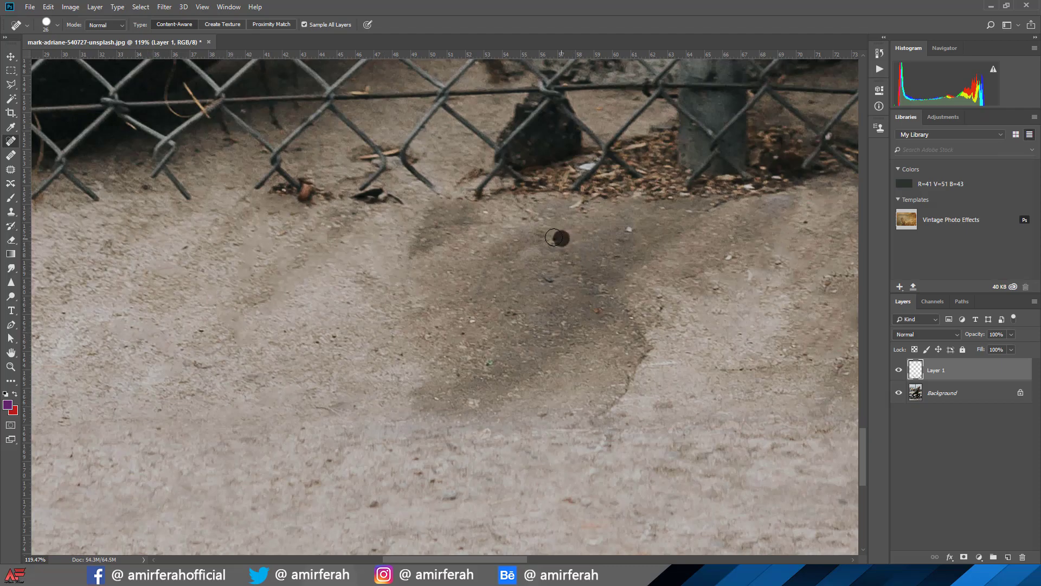
{"action": "left_click", "coordinate": [542, 282]}
{"action": "left_click", "coordinate": [625, 230]}
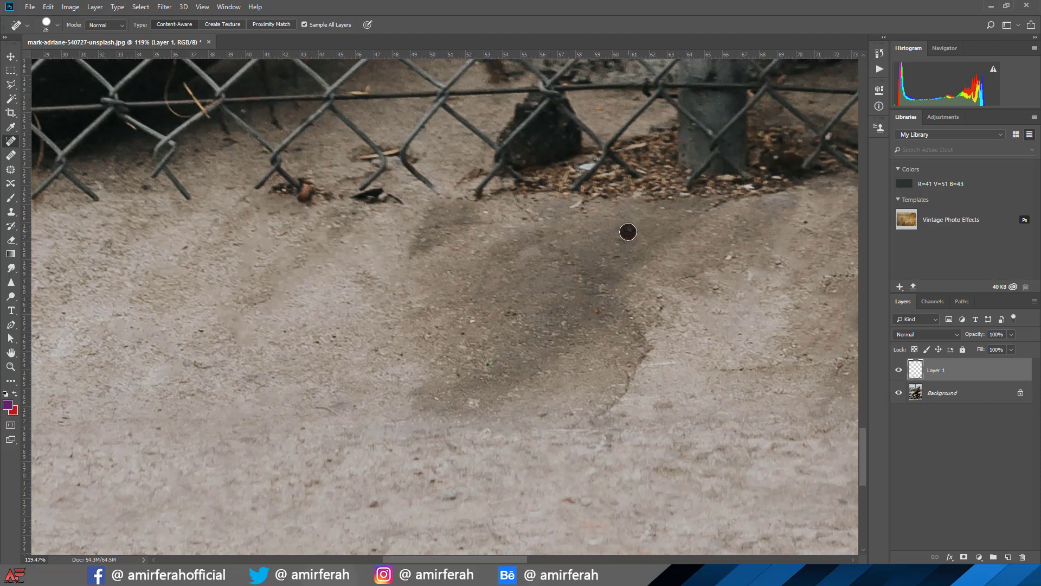
{"action": "left_click", "coordinate": [516, 302]}
{"action": "left_click", "coordinate": [488, 320]}
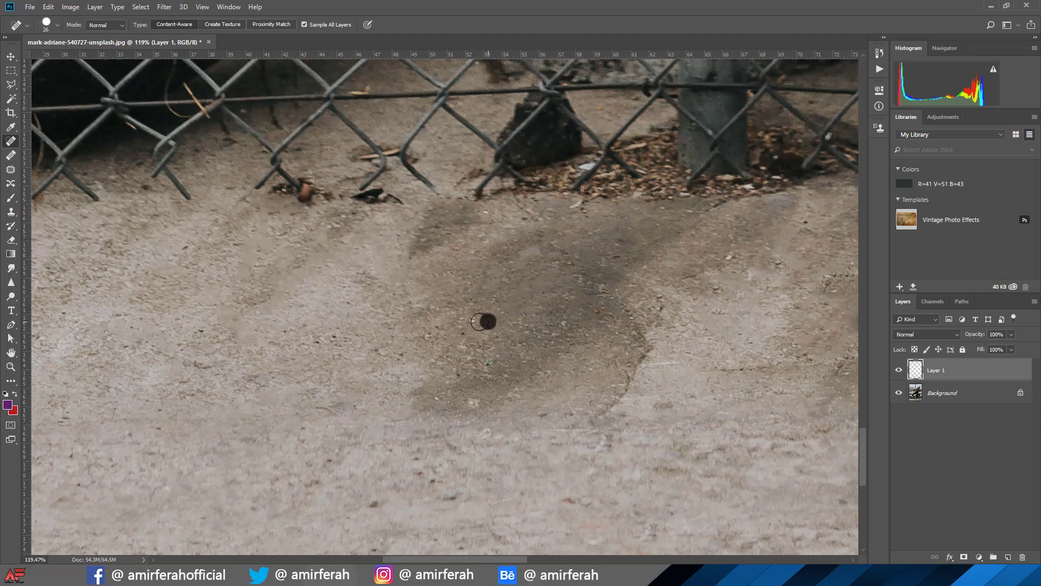
{"action": "left_click", "coordinate": [458, 332]}
{"action": "left_click", "coordinate": [427, 337]}
{"action": "left_click", "coordinate": [454, 394]}
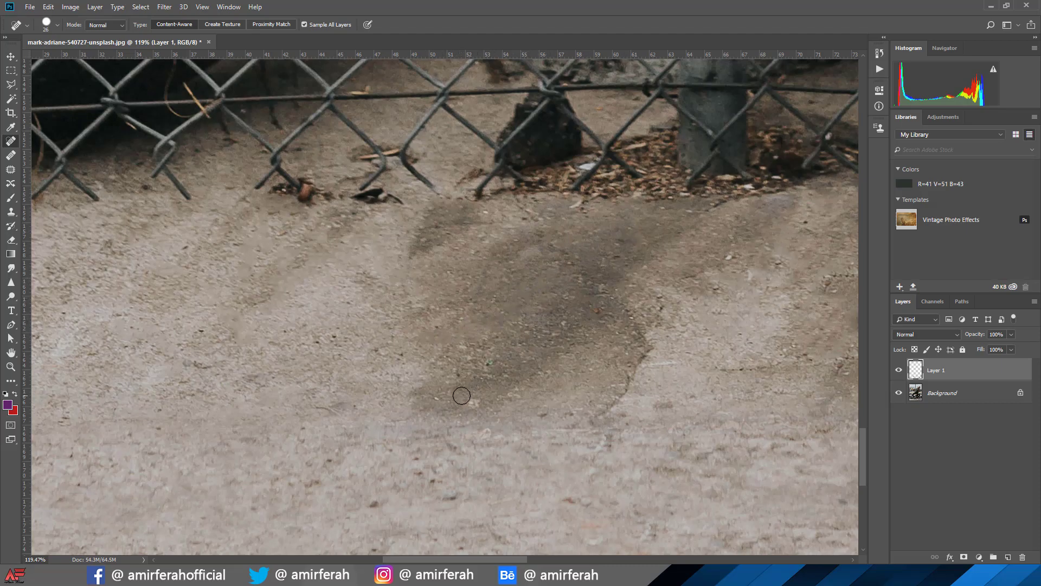
{"action": "left_click", "coordinate": [488, 427]}
Heal the marks along the photo's bottom edge.
{"action": "scroll", "coordinate": [615, 404], "scroll_direction": "down", "scroll_amount": 5}
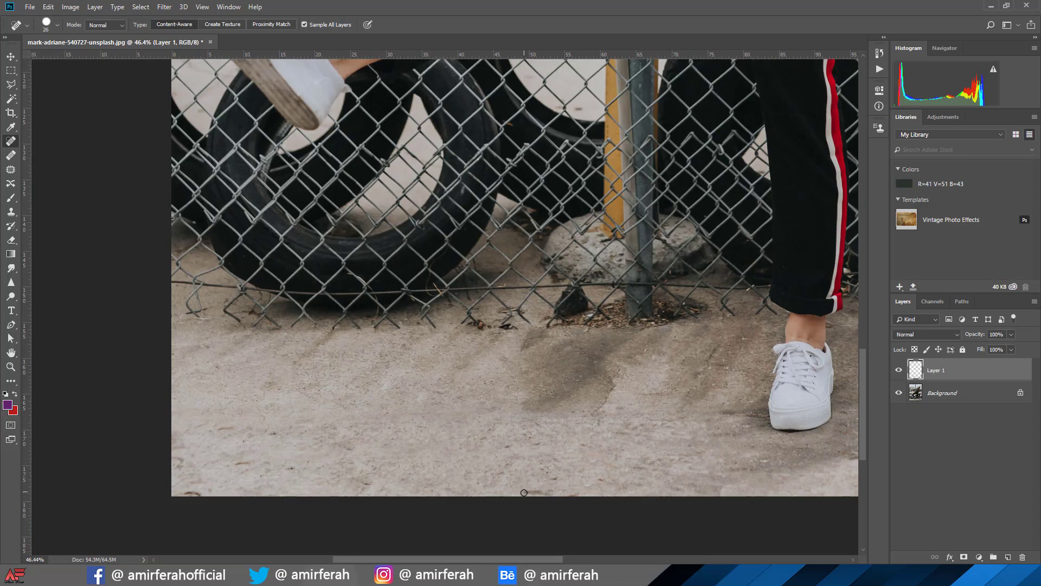
{"action": "left_click_drag", "start_coordinate": [555, 504], "coordinate": [555, 502]}
{"action": "scroll", "coordinate": [635, 441], "scroll_direction": "down", "scroll_amount": 2}
{"action": "scroll", "coordinate": [711, 449], "scroll_direction": "down", "scroll_amount": 3}
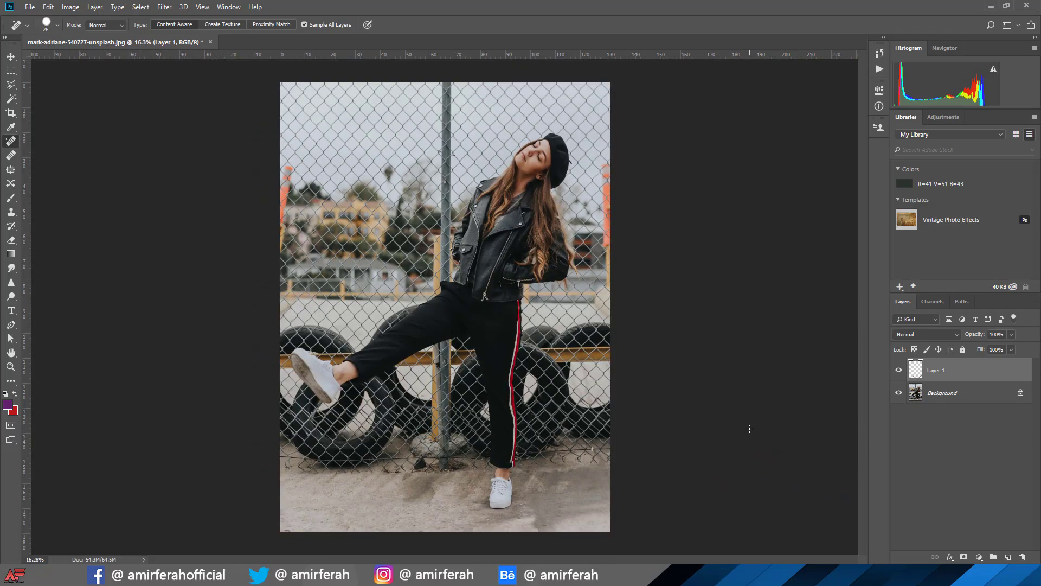
{"action": "scroll", "coordinate": [297, 465], "scroll_direction": "up", "scroll_amount": 2}
{"action": "scroll", "coordinate": [298, 465], "scroll_direction": "up", "scroll_amount": 2}
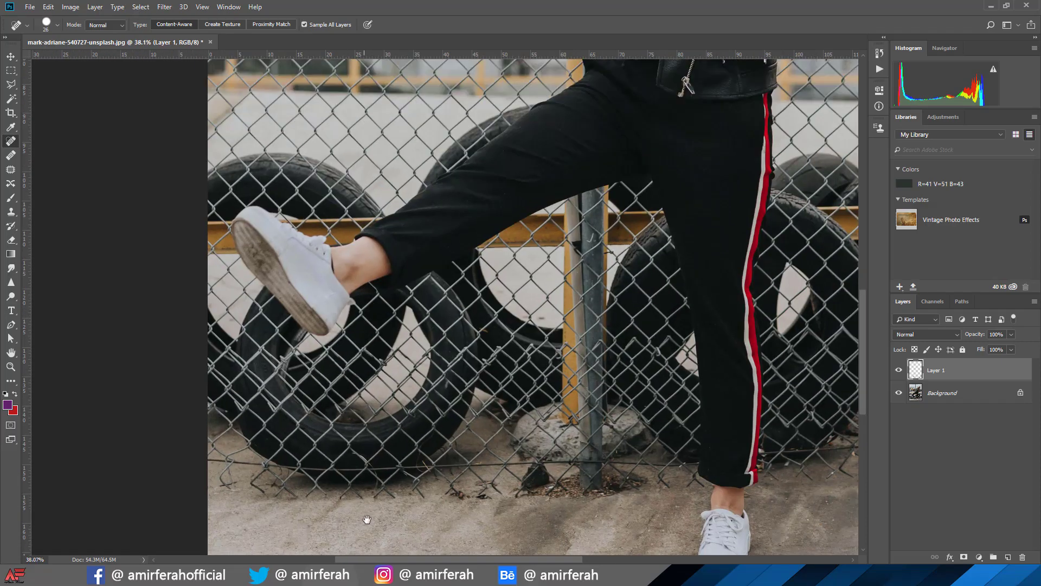
{"action": "mouse_move", "coordinate": [366, 515]}
{"action": "left_mouse_down"}
{"action": "mouse_move", "coordinate": [418, 232]}
{"action": "mouse_move", "coordinate": [395, 295]}
{"action": "left_mouse_up"}
{"action": "scroll", "coordinate": [417, 232], "scroll_direction": "up", "scroll_amount": 1}
{"action": "scroll", "coordinate": [404, 306], "scroll_direction": "up", "scroll_amount": 2}
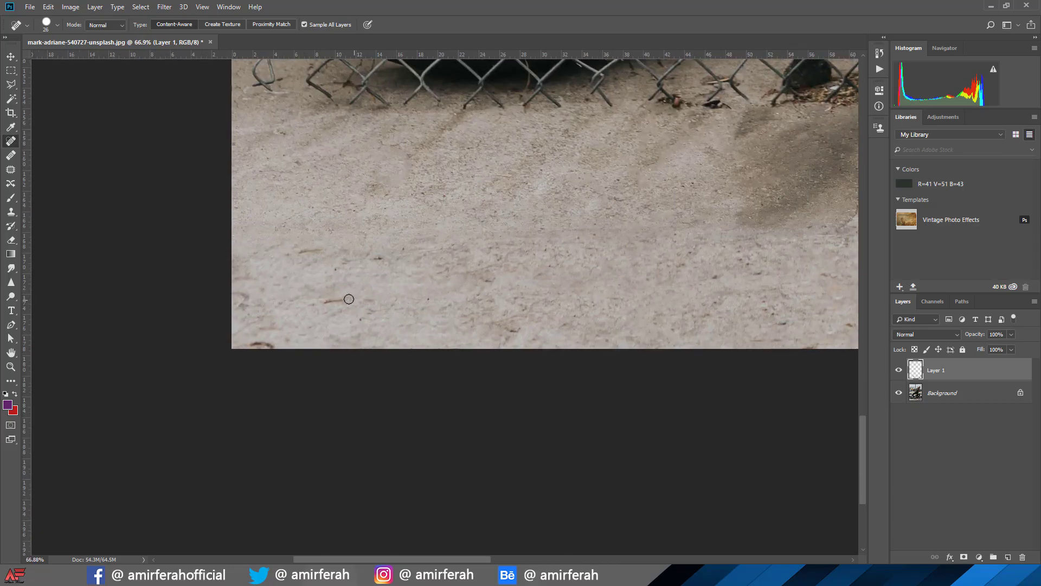
Heal the remaining mark, speck, streak and bottom-edge marks on the ground.
{"action": "left_click_drag", "start_coordinate": [331, 299], "coordinate": [331, 299]}
{"action": "left_click_drag", "start_coordinate": [372, 258], "coordinate": [382, 258]}
{"action": "left_click_drag", "start_coordinate": [239, 313], "coordinate": [249, 295]}
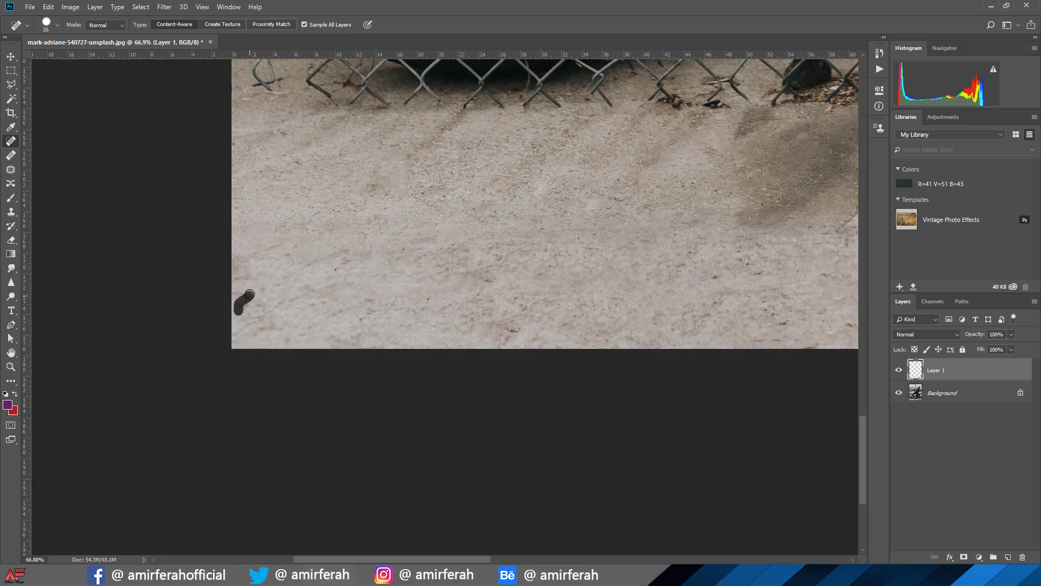
{"action": "left_click_drag", "start_coordinate": [488, 325], "coordinate": [480, 331]}
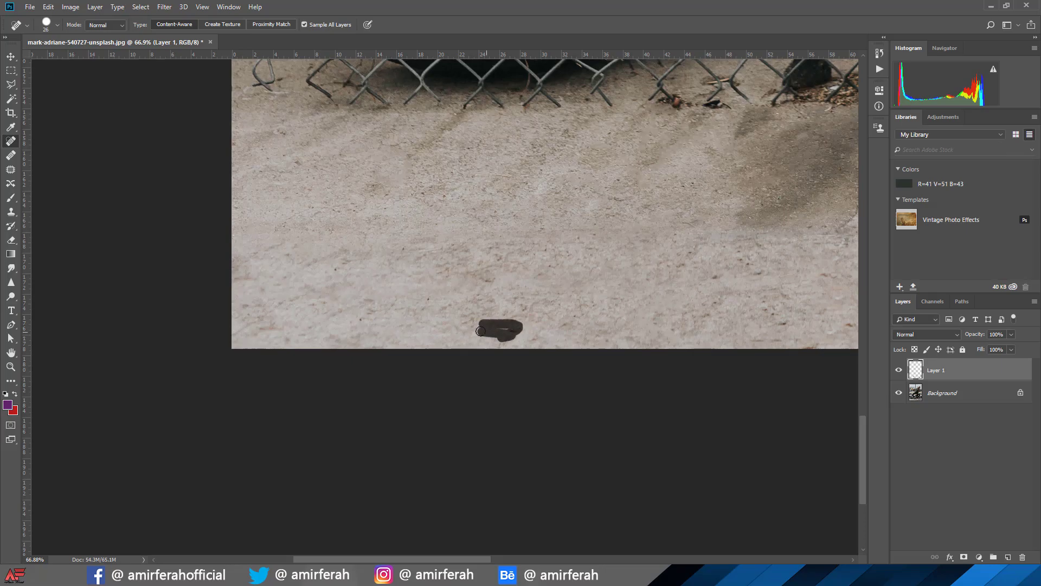
{"action": "left_click_drag", "start_coordinate": [565, 333], "coordinate": [545, 328]}
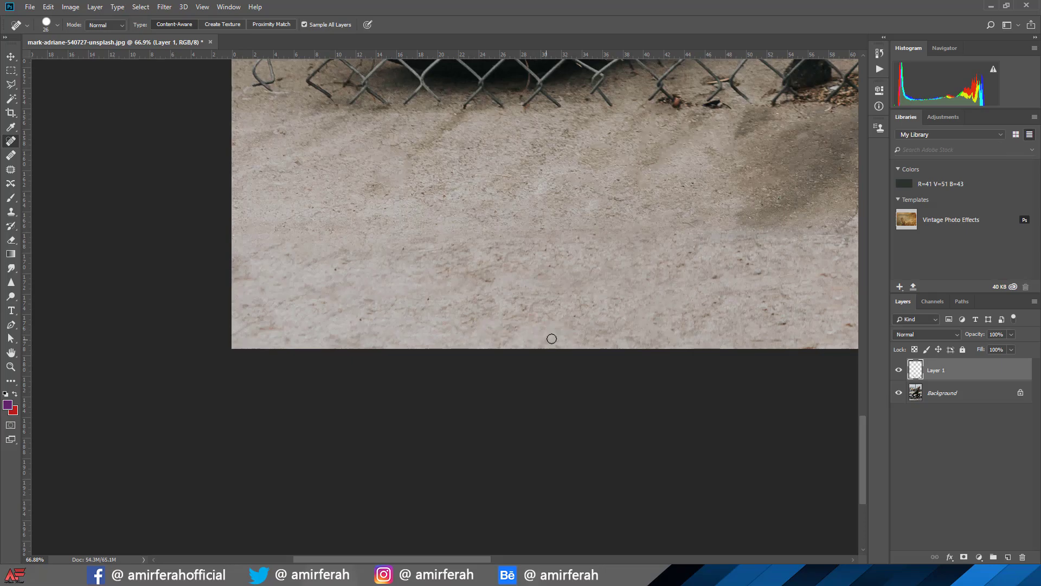
{"action": "scroll", "coordinate": [595, 325], "scroll_direction": "down", "scroll_amount": 3}
{"action": "scroll", "coordinate": [681, 268], "scroll_direction": "down", "scroll_amount": 2}
{"action": "mouse_move", "coordinate": [680, 268]}
{"action": "left_mouse_down"}
{"action": "mouse_move", "coordinate": [554, 337]}
{"action": "mouse_move", "coordinate": [518, 410]}
{"action": "left_mouse_up"}
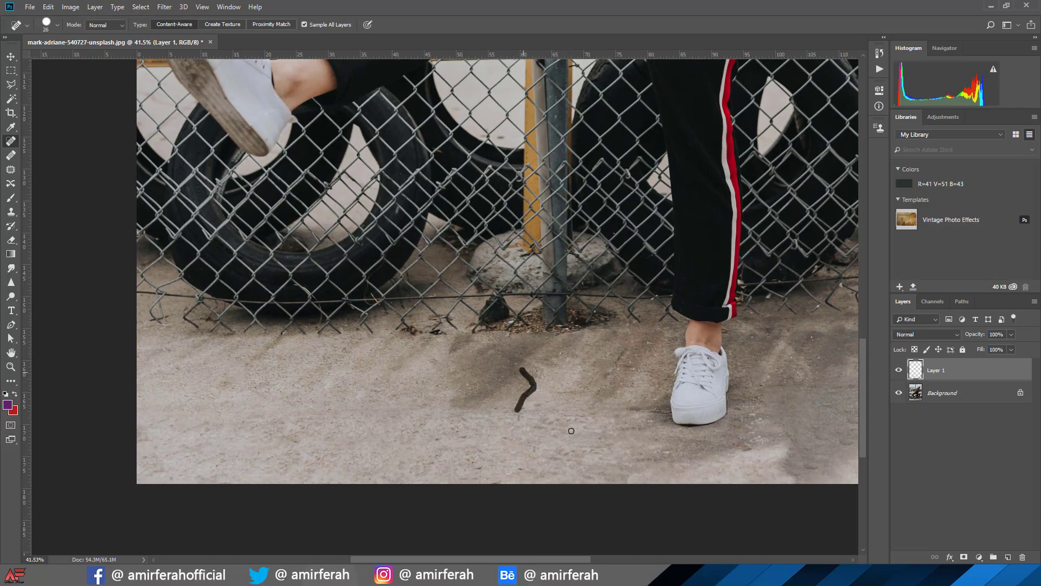
Zoom out and pan up to the girl's head to review the cleaned photo.
{"action": "scroll", "coordinate": [571, 431], "scroll_direction": "down", "scroll_amount": 2}
{"action": "scroll", "coordinate": [571, 430], "scroll_direction": "down", "scroll_amount": 2}
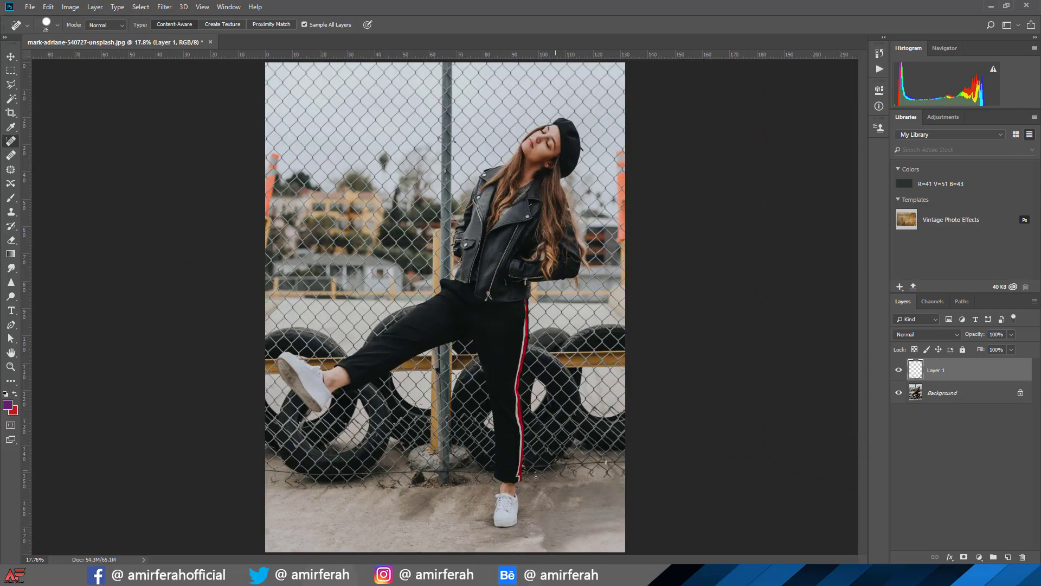
{"action": "scroll", "coordinate": [427, 517], "scroll_direction": "up", "scroll_amount": 3}
{"action": "scroll", "coordinate": [470, 376], "scroll_direction": "down", "scroll_amount": 1}
{"action": "scroll", "coordinate": [437, 399], "scroll_direction": "down", "scroll_amount": 1}
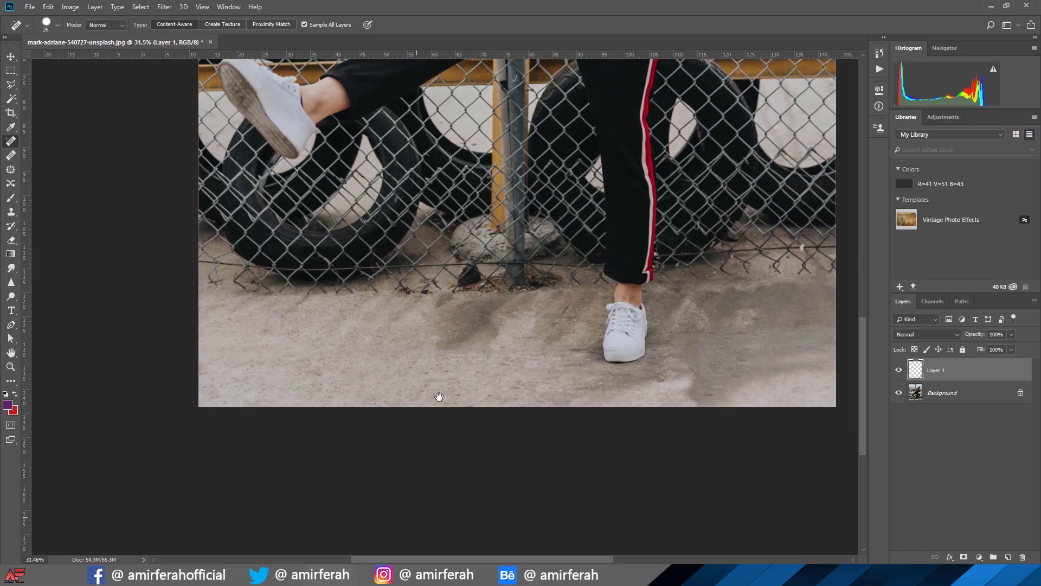
{"action": "scroll", "coordinate": [447, 365], "scroll_direction": "up", "scroll_amount": 1}
{"action": "scroll", "coordinate": [447, 365], "scroll_direction": "up", "scroll_amount": 3}
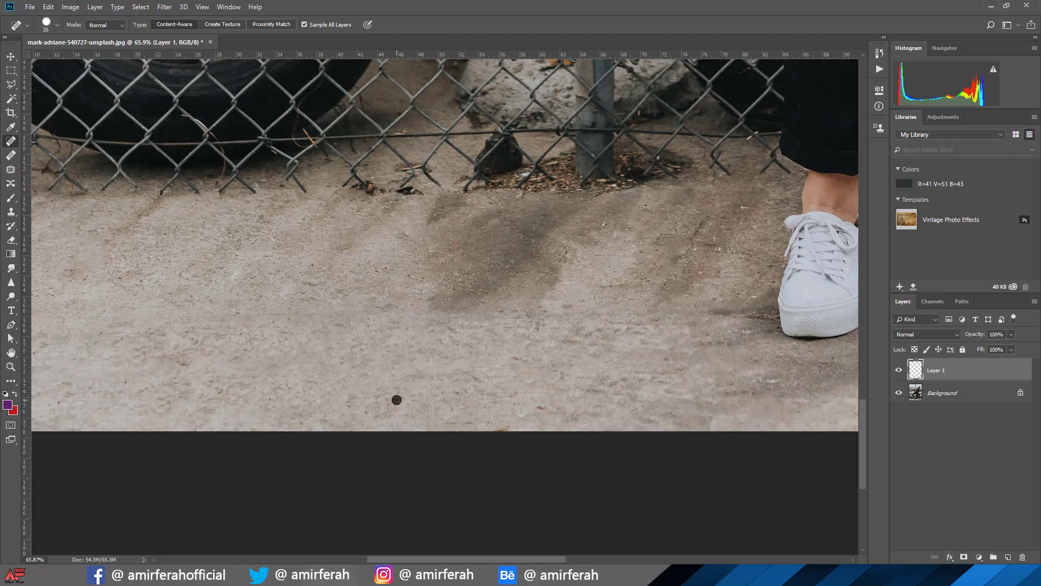
{"action": "scroll", "coordinate": [424, 399], "scroll_direction": "down", "scroll_amount": 5}
{"action": "scroll", "coordinate": [503, 344], "scroll_direction": "down", "scroll_amount": 1}
{"action": "scroll", "coordinate": [504, 344], "scroll_direction": "down", "scroll_amount": 1}
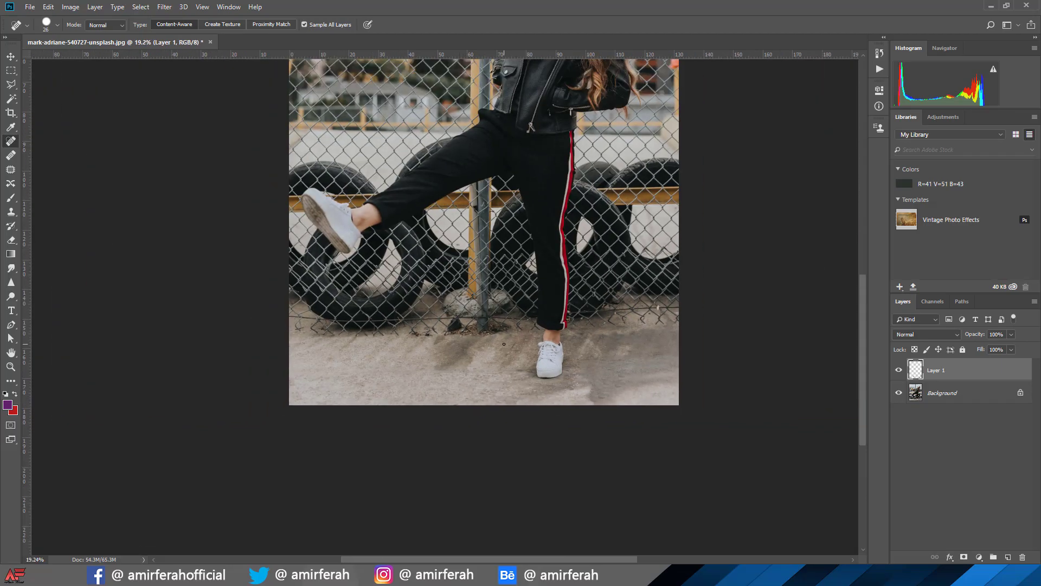
{"action": "left_click_drag", "start_coordinate": [497, 269], "coordinate": [462, 406]}
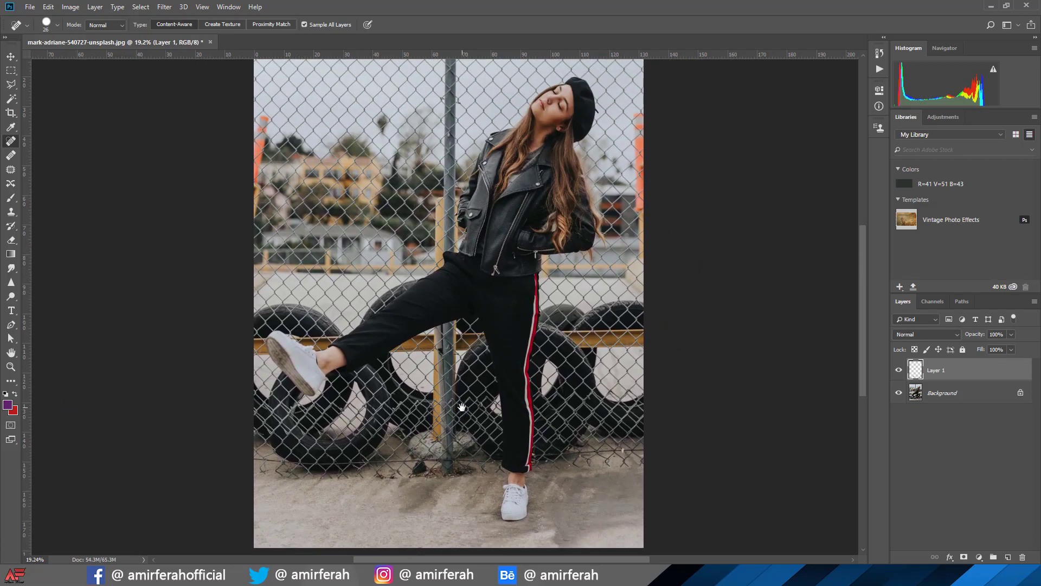
{"action": "scroll", "coordinate": [463, 407], "scroll_direction": "down", "scroll_amount": 1}
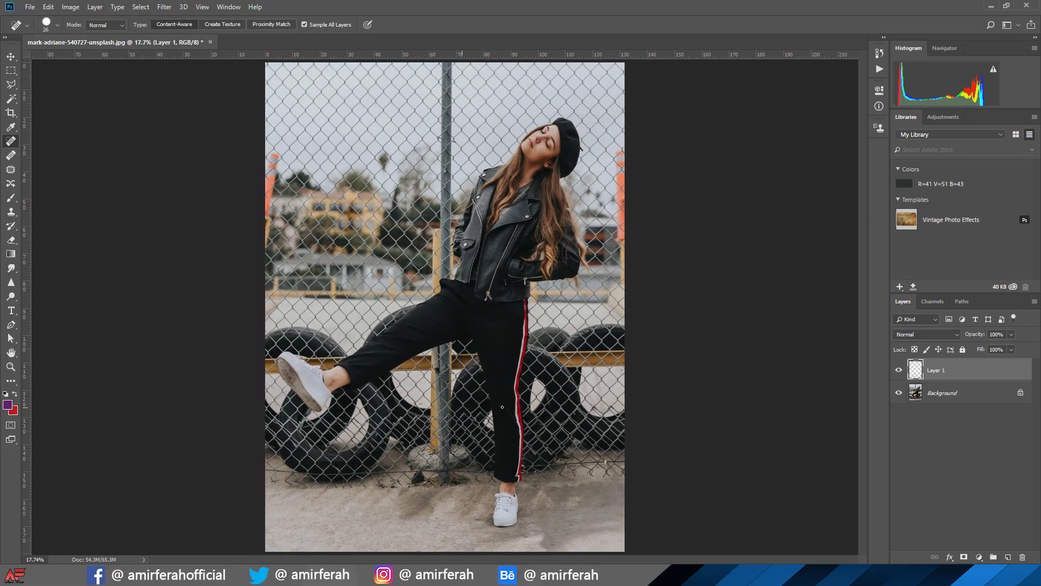
{"action": "left_click", "coordinate": [901, 373]}
{"action": "left_click", "coordinate": [901, 373]}
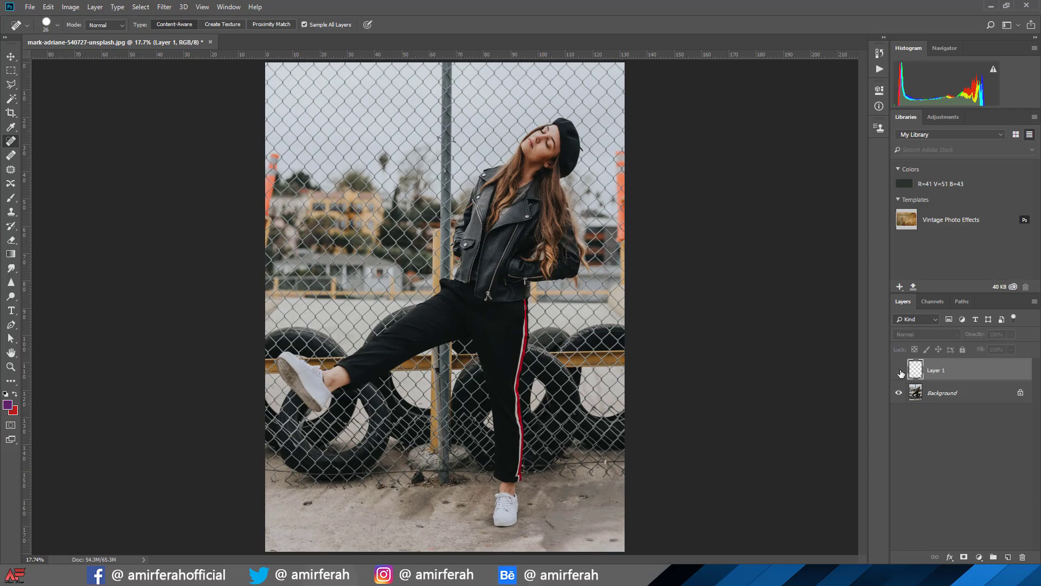
{"action": "left_click", "coordinate": [900, 373]}
{"action": "left_click", "coordinate": [901, 373]}
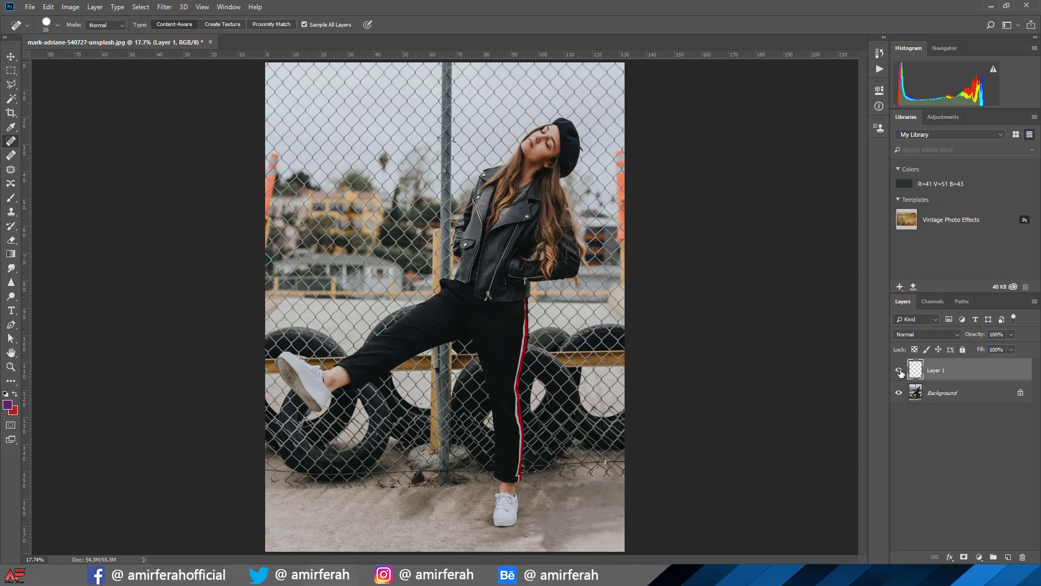
{"action": "left_click", "coordinate": [901, 373]}
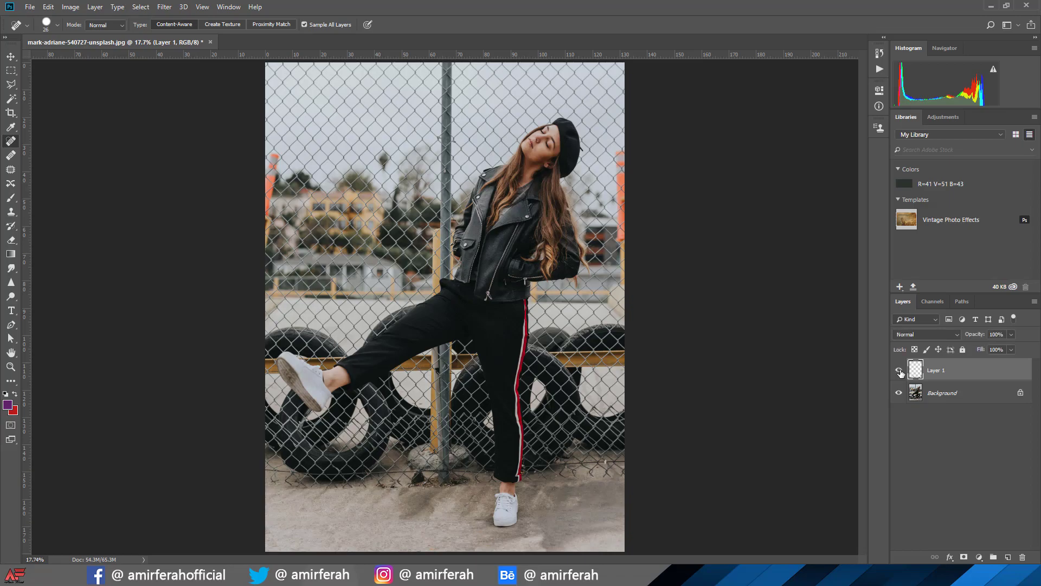